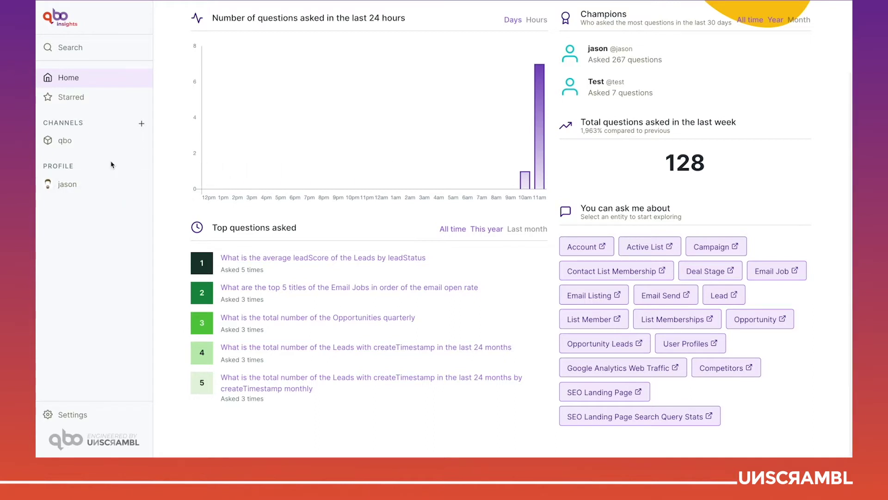
Step: Create a new thread in the qbo channel and name it "Marketing Demo"
left_click(92, 140)
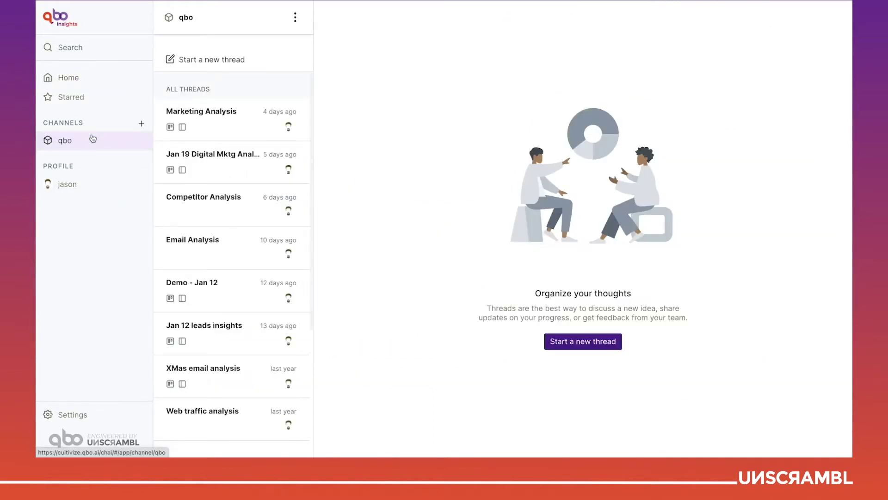
left_click(207, 59)
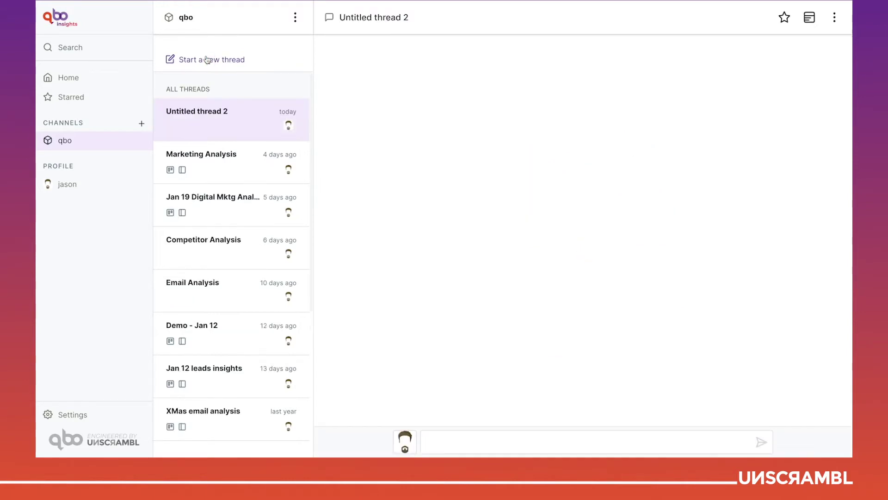
left_click(361, 13)
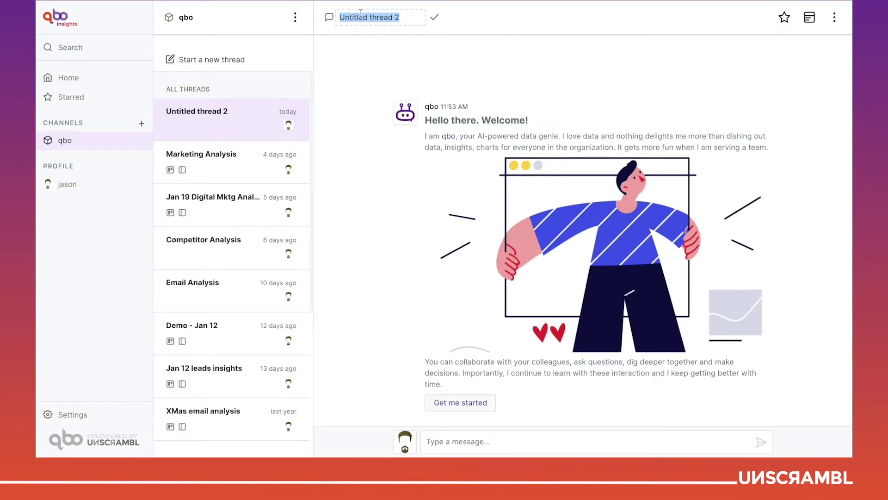
type("Marketing Demo")
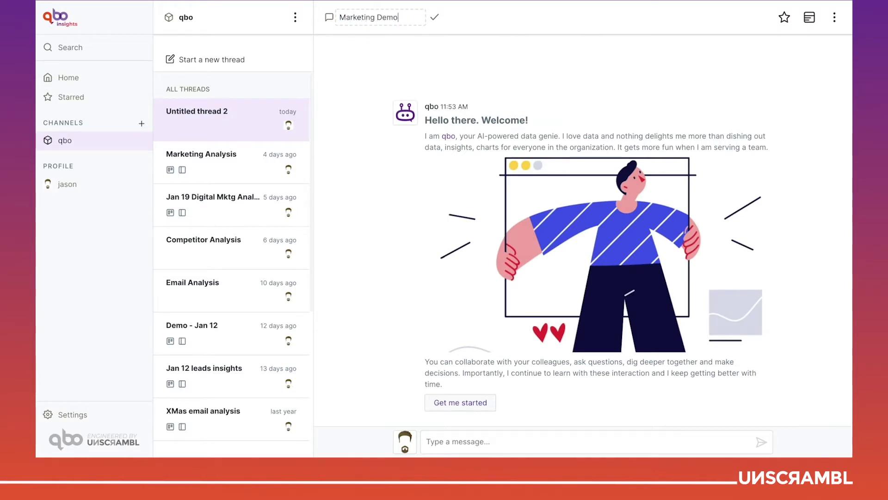
key("Return")
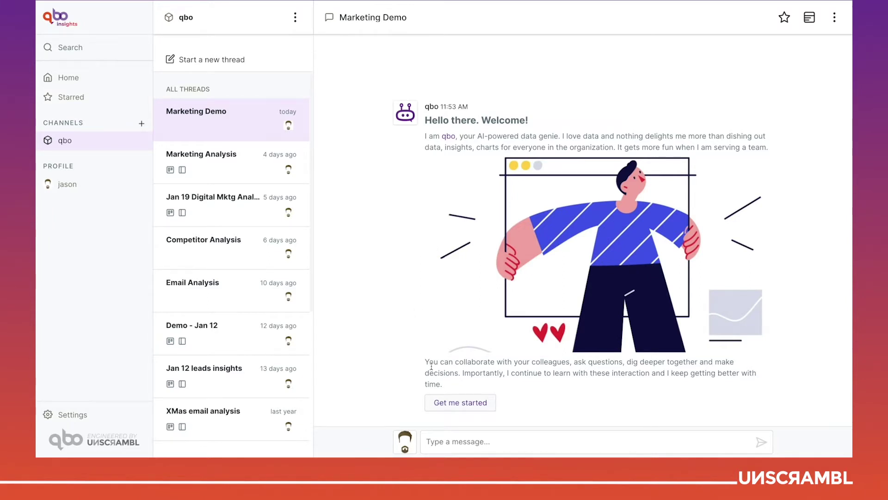
Step: Bring up the bot's overview of the data it knows and ask "Number of leads created in the last 24 months"
left_click(447, 404)
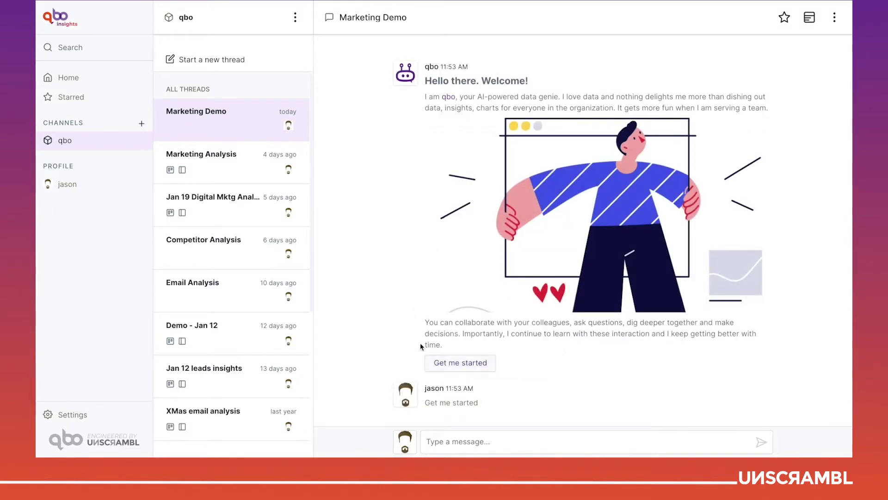
left_click(435, 402)
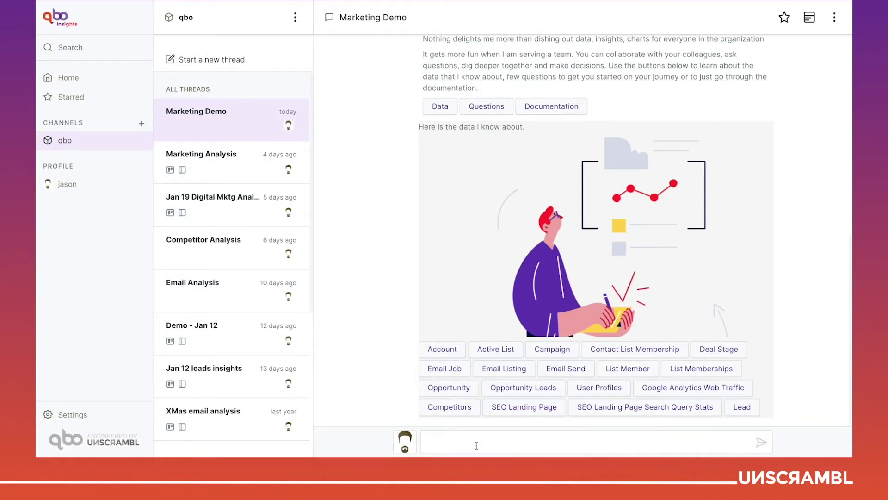
left_click(476, 445)
type("Number of leads created in the last 24 months")
key("Return")
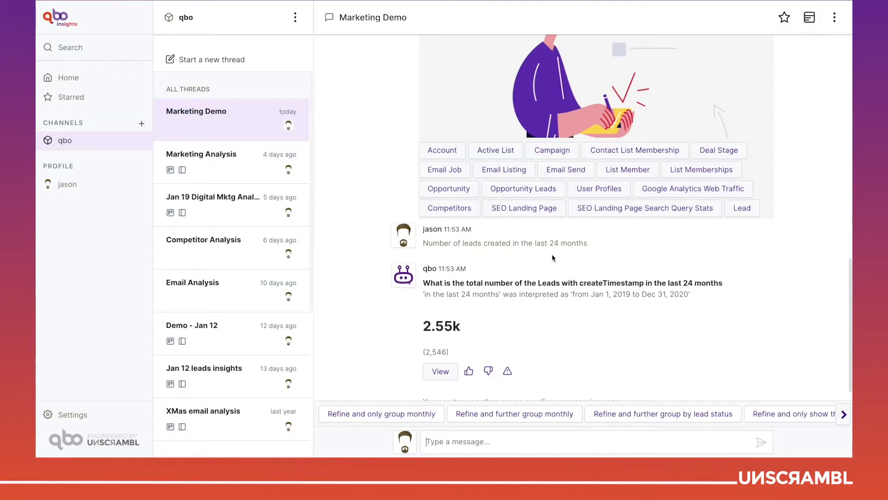
Step: Examine how the leads answer interprets its date range, review its internal query, and close the result details
left_click_drag(447, 294, 582, 297)
left_click(582, 298)
scroll(468, 306, "down", 1)
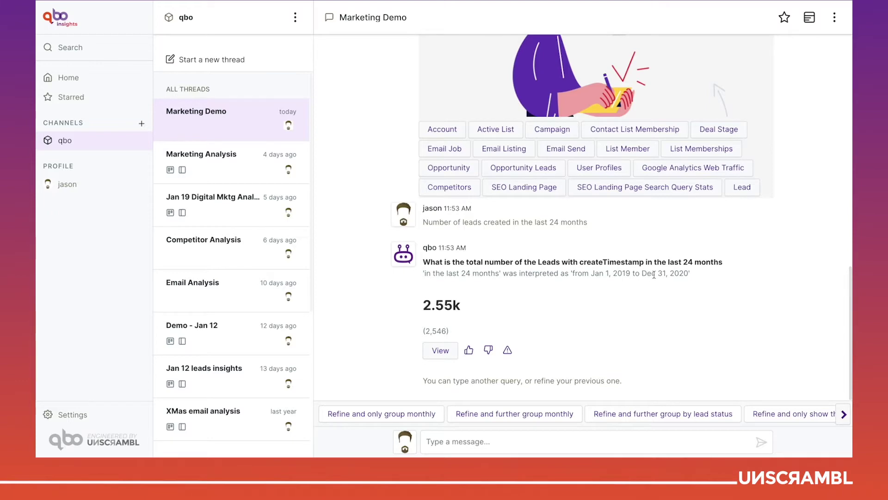
left_click(439, 354)
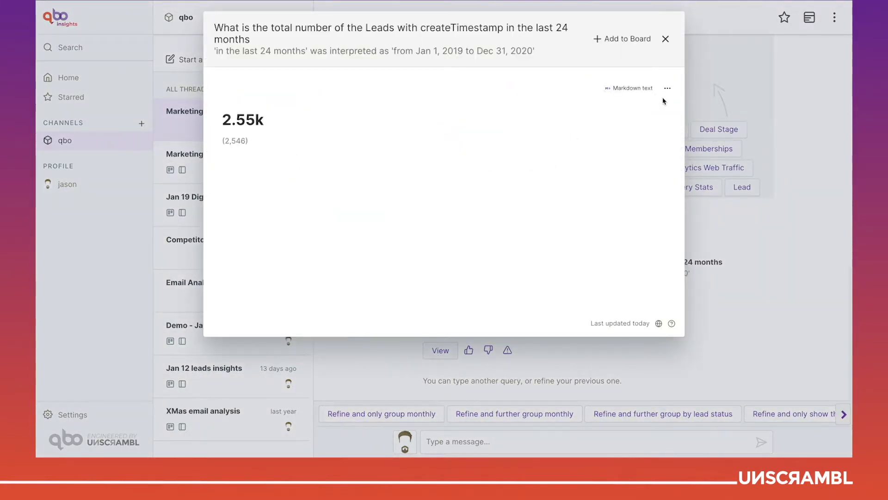
left_click(671, 92)
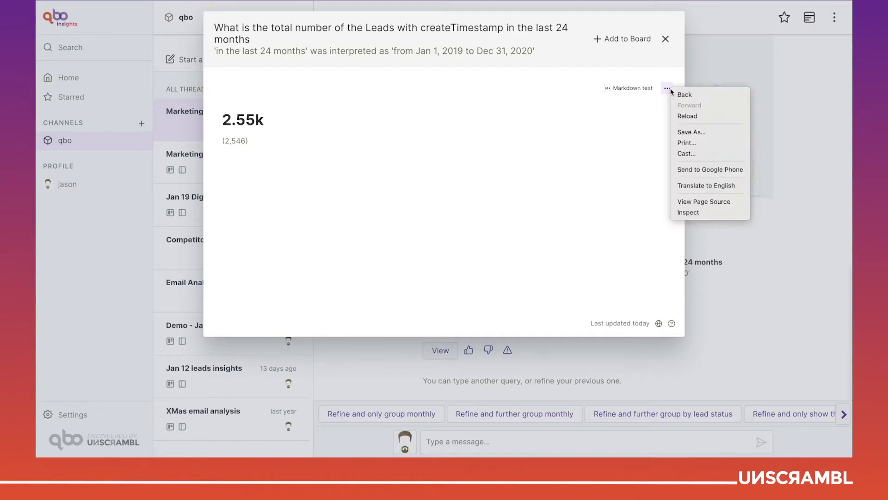
left_click(625, 136)
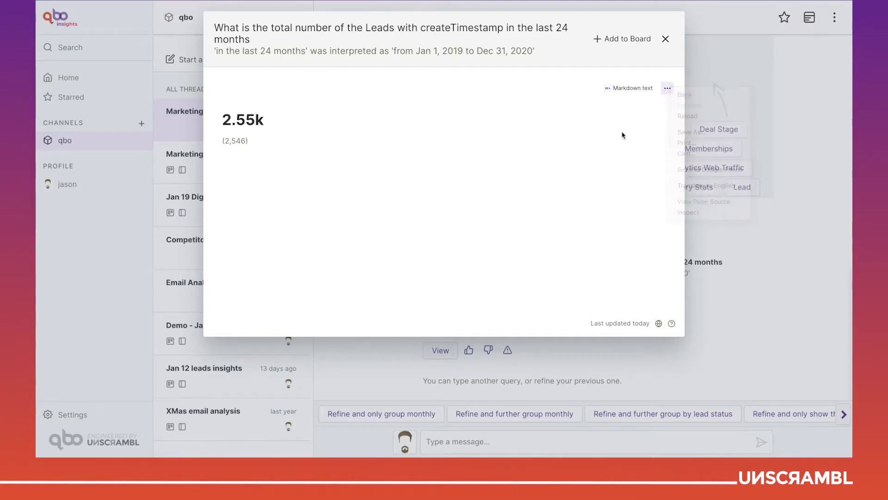
left_click(668, 90)
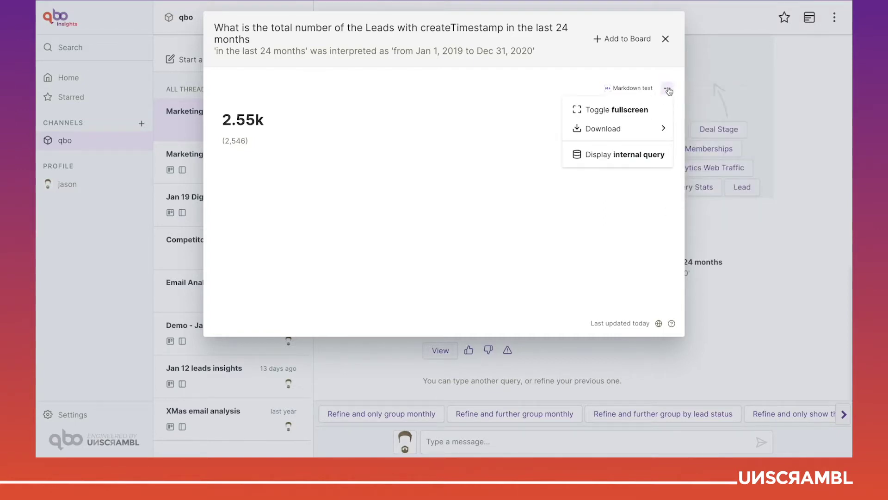
left_click(630, 156)
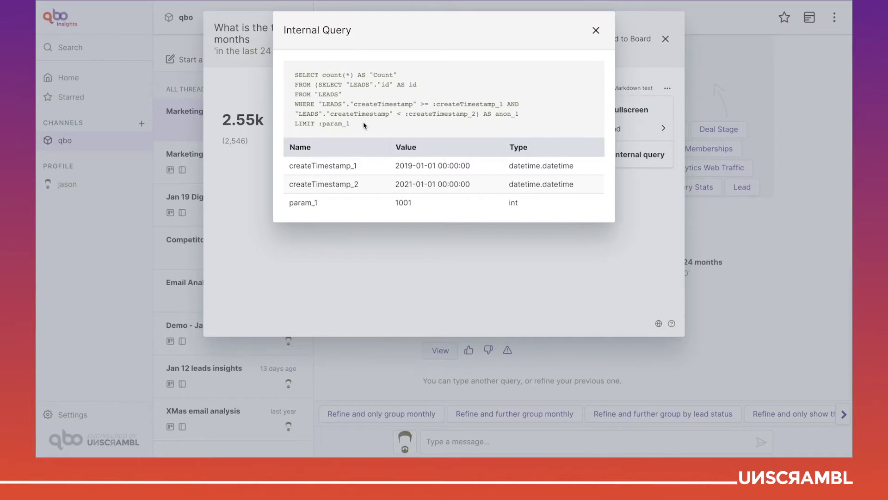
left_click_drag(364, 125, 295, 78)
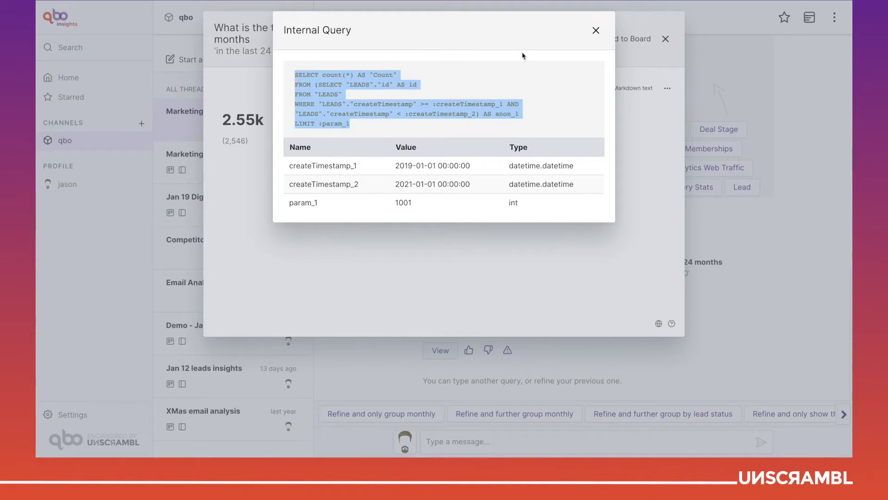
left_click(596, 31)
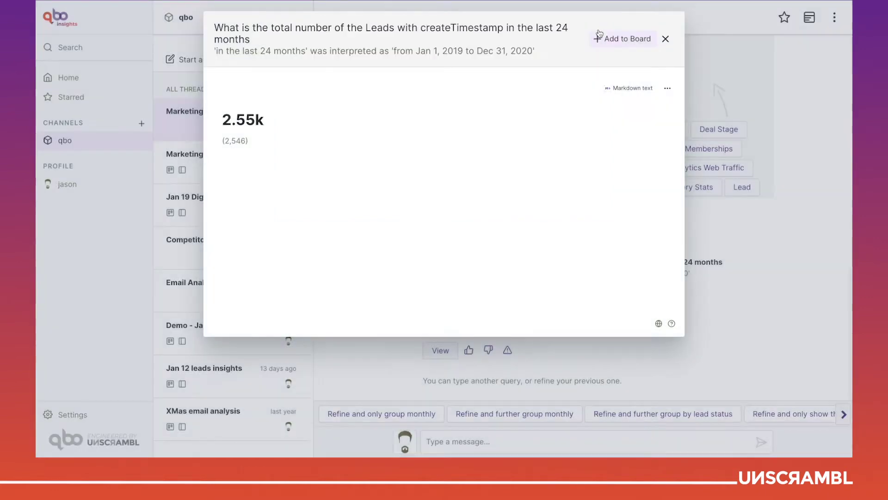
left_click(665, 41)
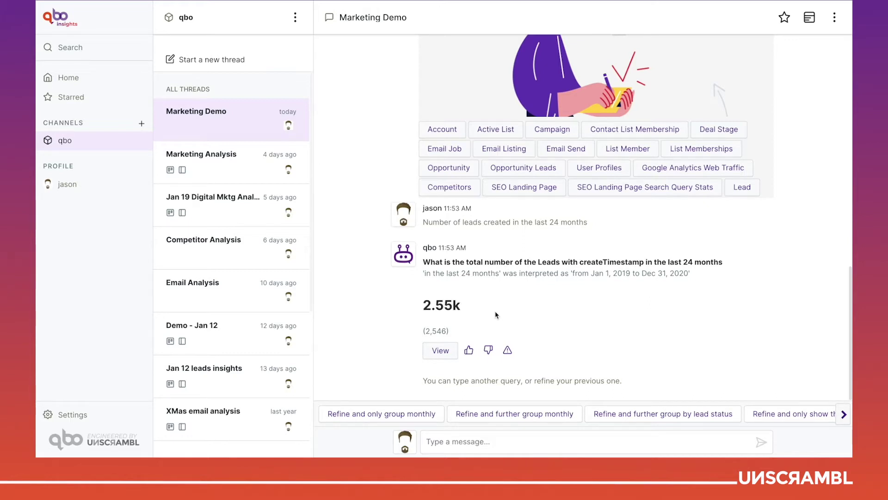
Step: Refine the leads question with "by month", choosing the refinement that only groups monthly
left_click(462, 442)
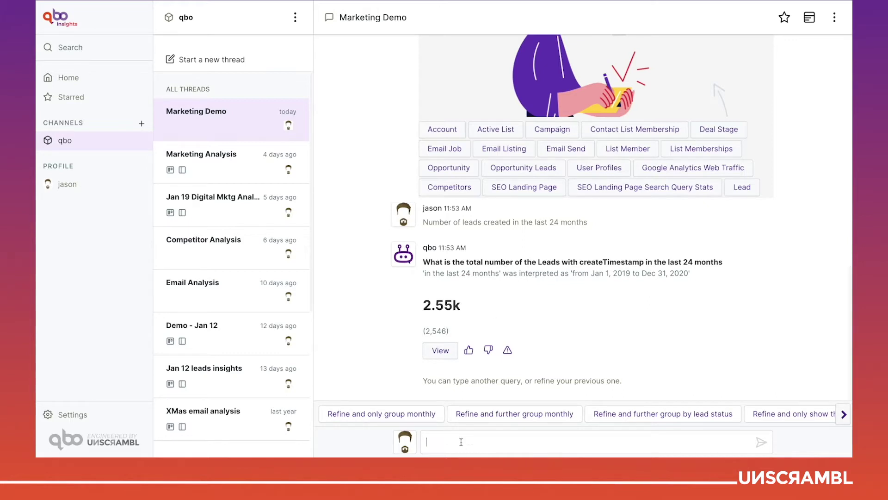
type("by month")
key("Return")
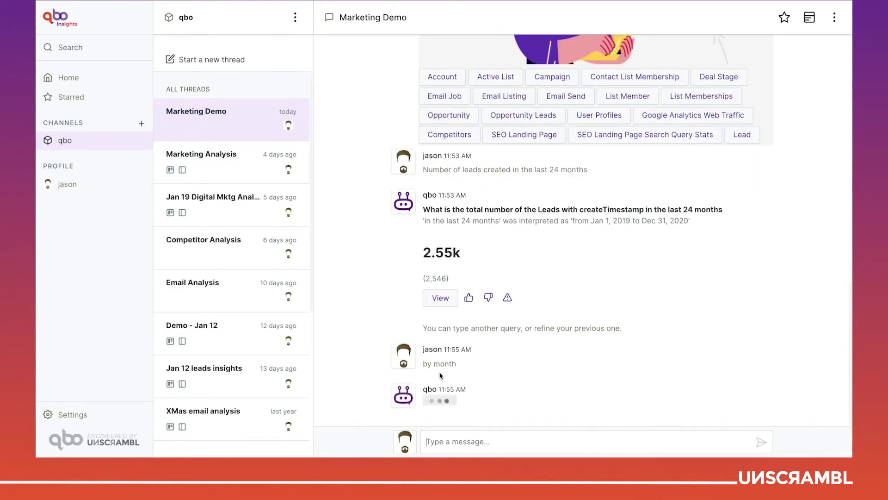
left_click(468, 379)
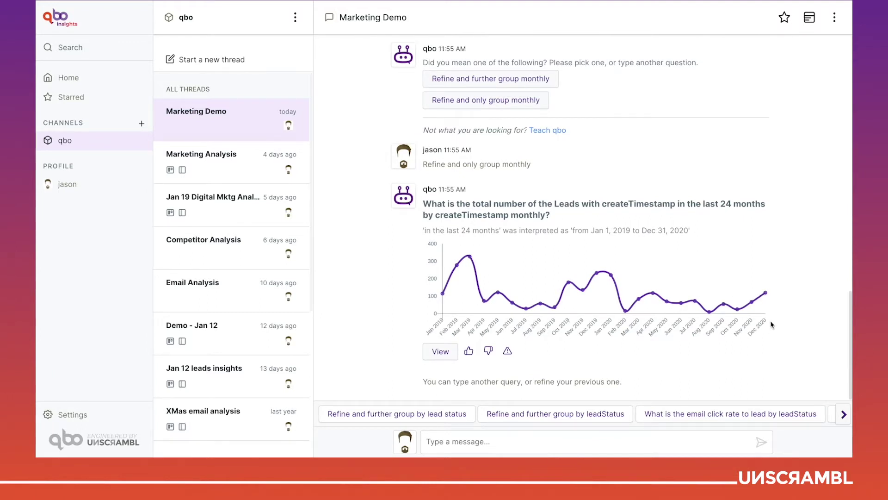
Step: Refine the monthly leads result with "by lead status", choosing to further group by lead status
left_click(556, 442)
type("by lead s")
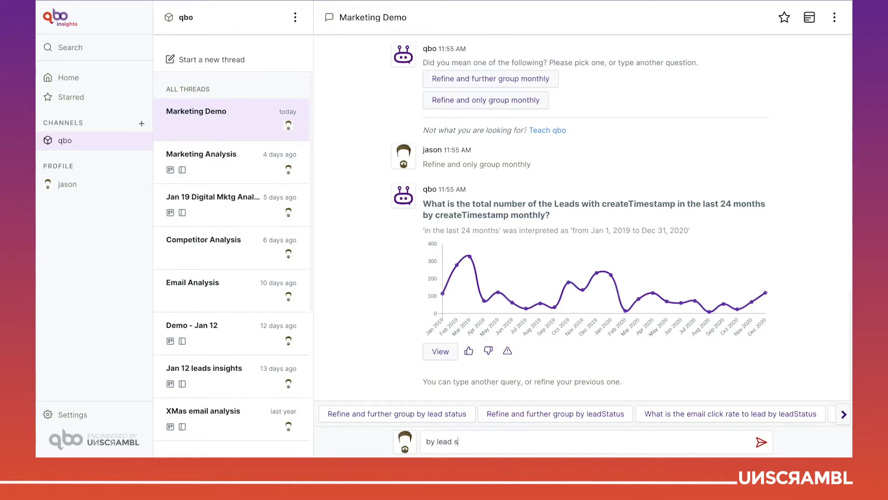
type("tatus")
key("Return")
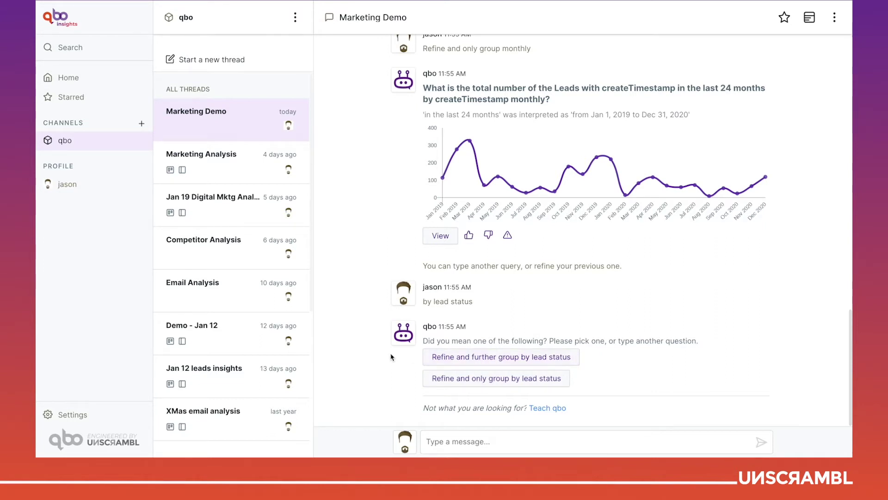
left_click(467, 361)
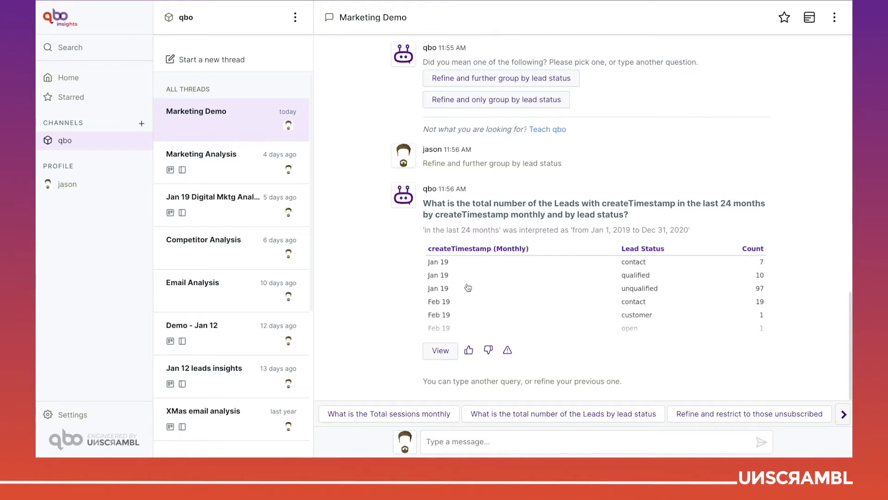
Step: Display the monthly leads by lead status result as a line chart and add it to the board
left_click(440, 352)
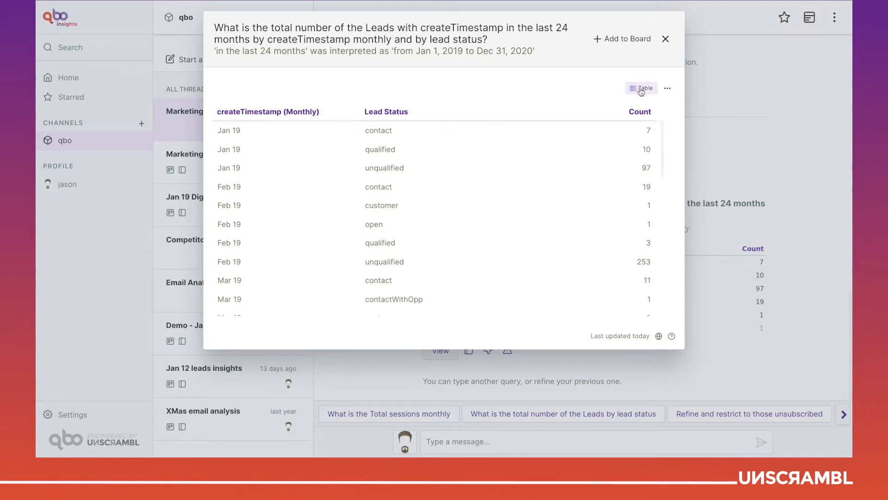
left_click(642, 92)
left_click(328, 228)
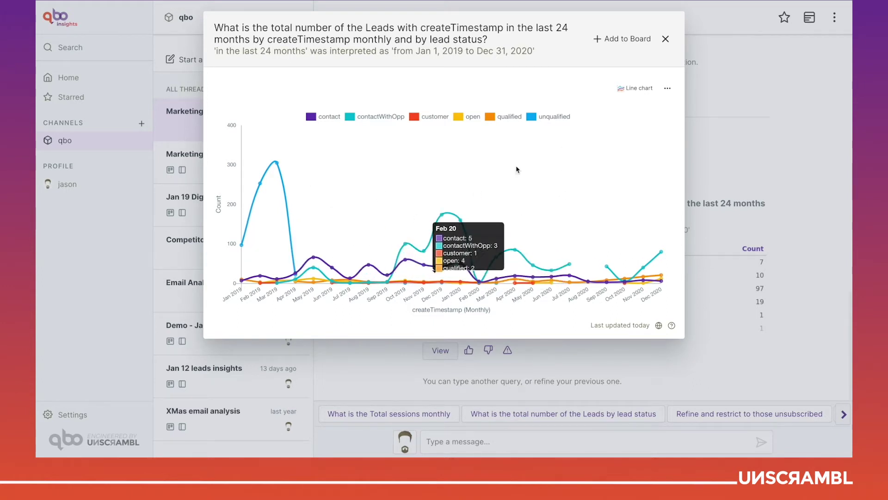
left_click(633, 46)
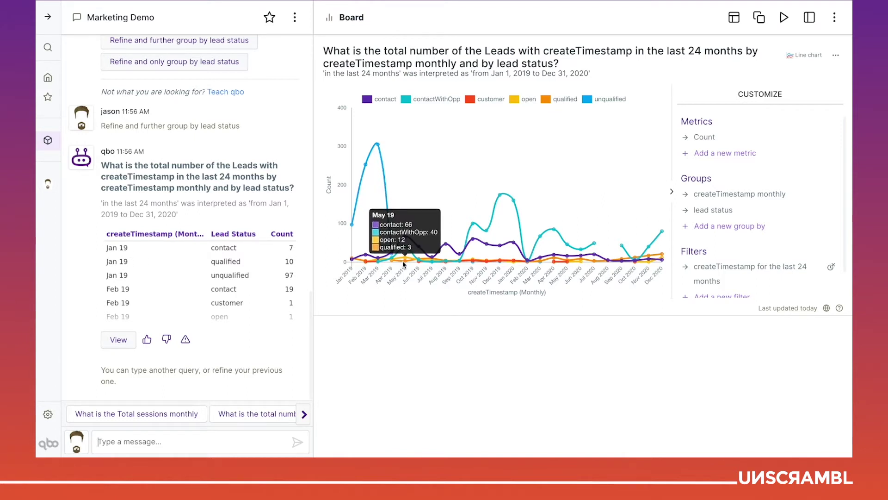
Step: Hide the unqualified, contactWithOpp and contact series in the board's leads line chart
left_click(607, 102)
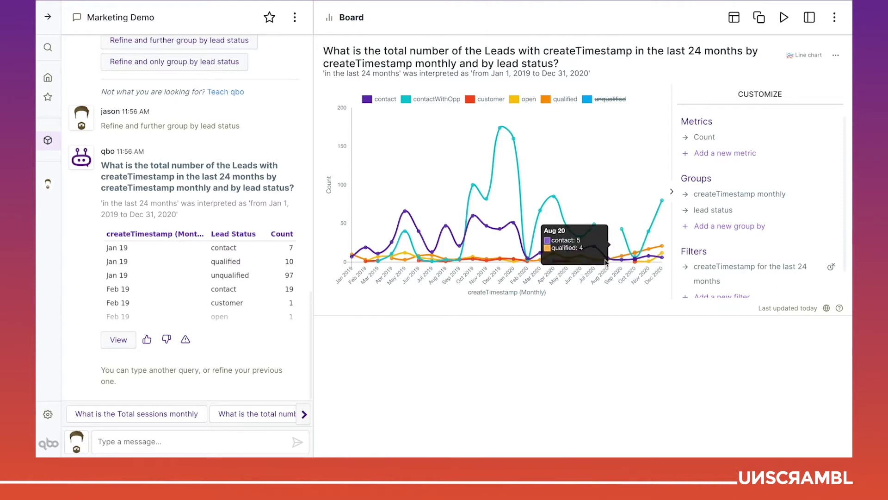
left_click(436, 100)
left_click(394, 100)
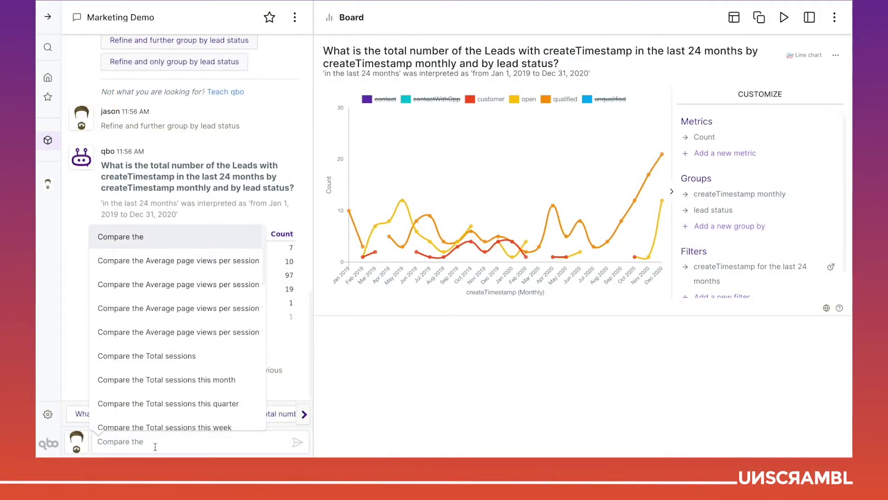
Step: Ask the bot for "Total sessions monthly"
type("T")
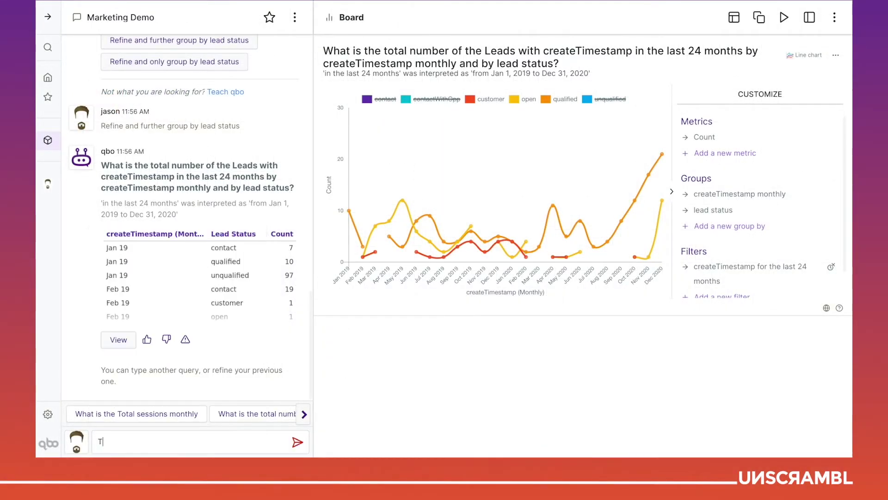
type("otal sessions")
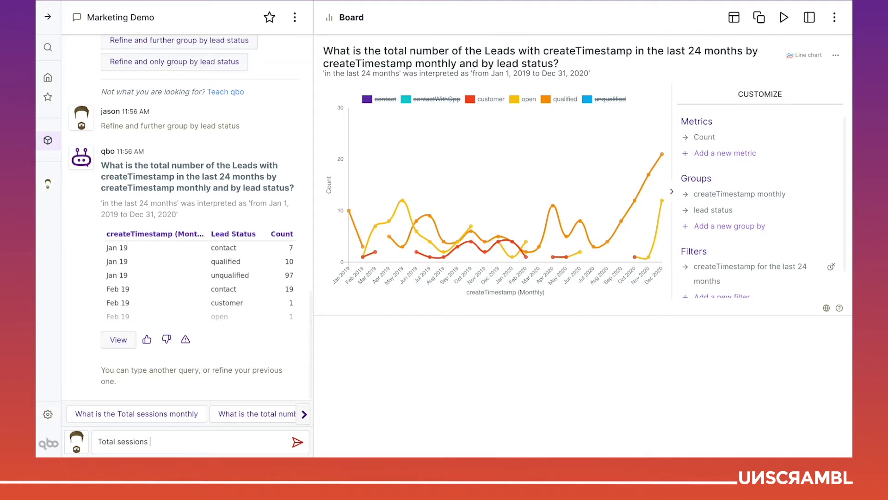
type(" monthly")
key("Return")
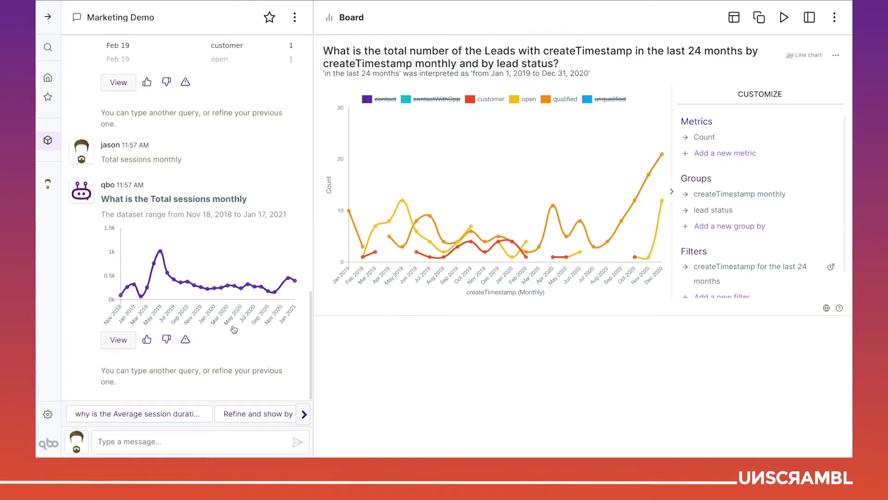
Step: Open the monthly total sessions result in full view and add its line chart to the board
left_click(147, 340)
left_click(120, 341)
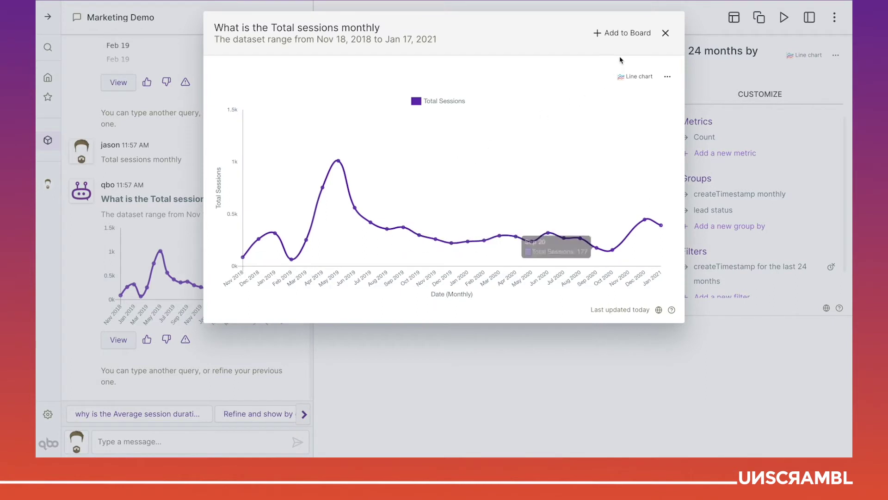
left_click(628, 33)
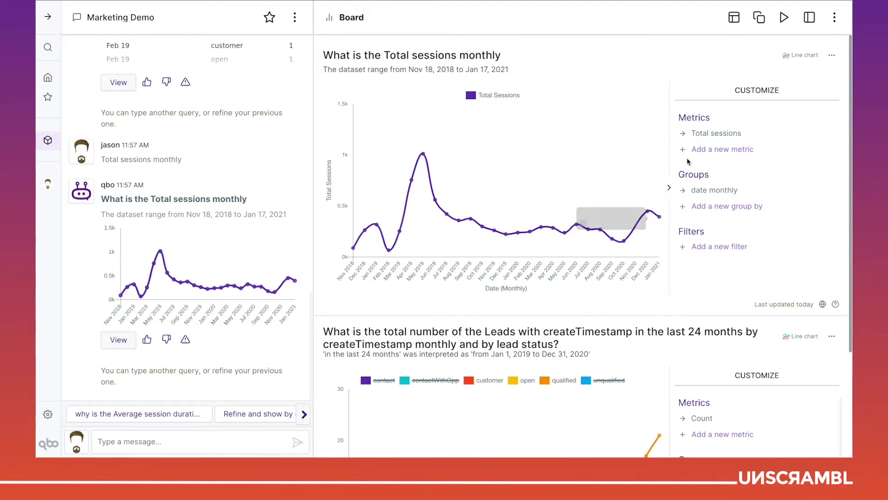
Step: Add Average session duration as a second metric to the board's monthly total sessions chart and apply the changes
left_click(720, 151)
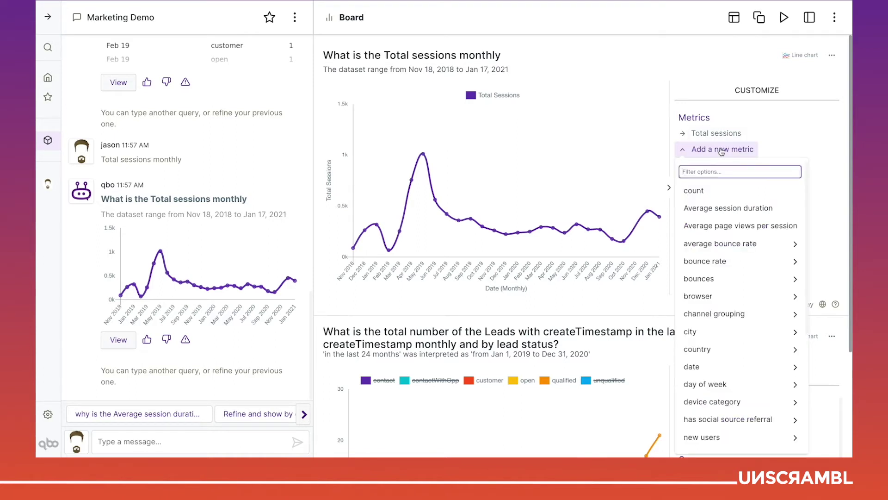
left_click(730, 209)
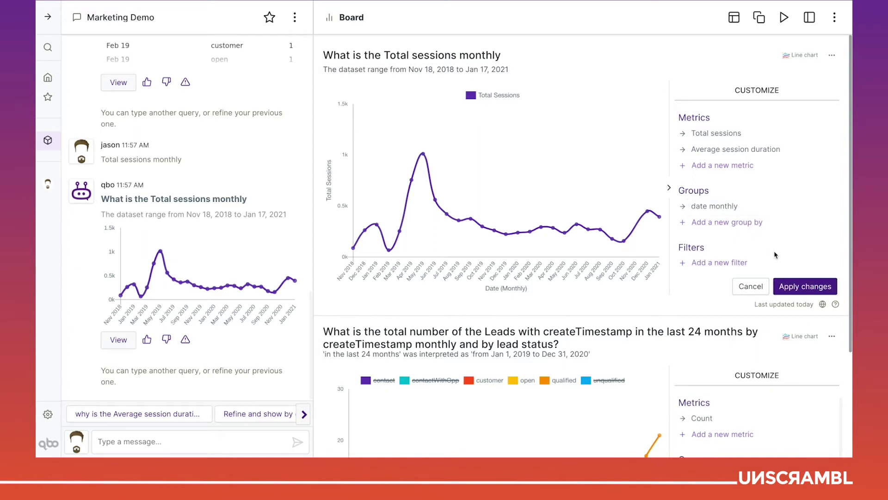
left_click(808, 289)
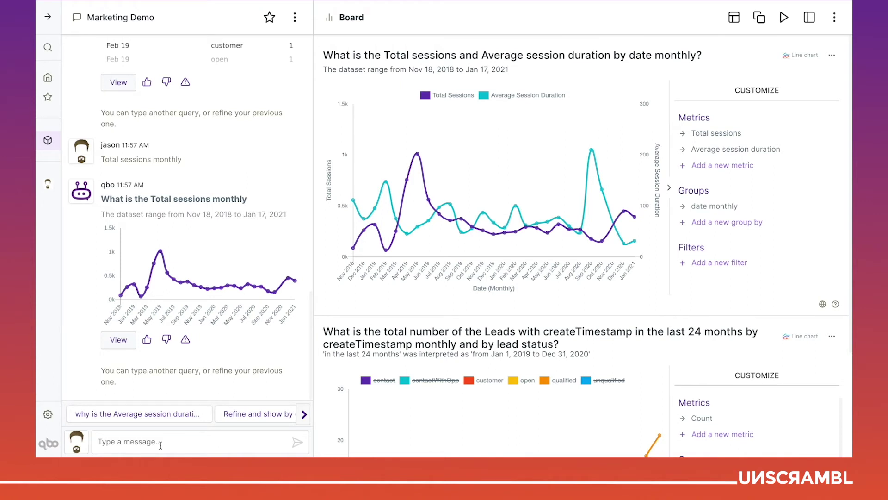
Step: Ask the bot "Why is the average session duration in Sept 2020 more than Aug 2020"
type("Compare the")
key("ctrl+a")
type("Why")
key("BackSpace")
key("BackSpace")
type("he")
type("age session duration in")
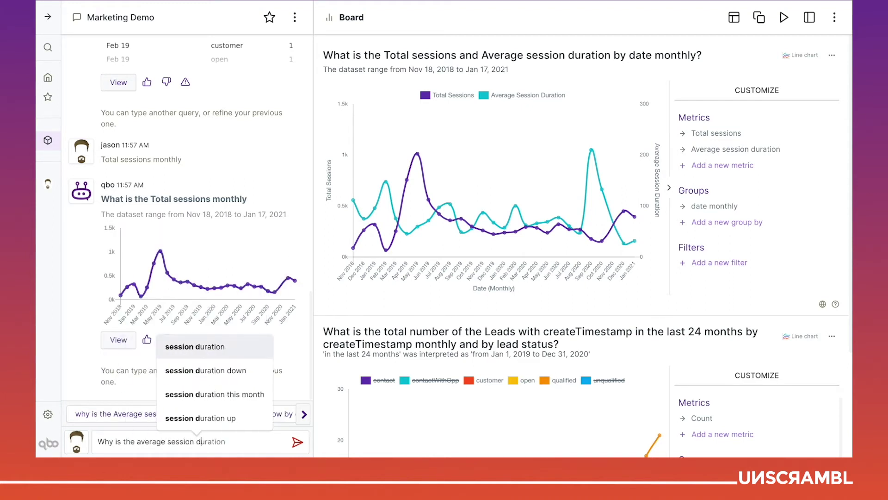
type(" Sep")
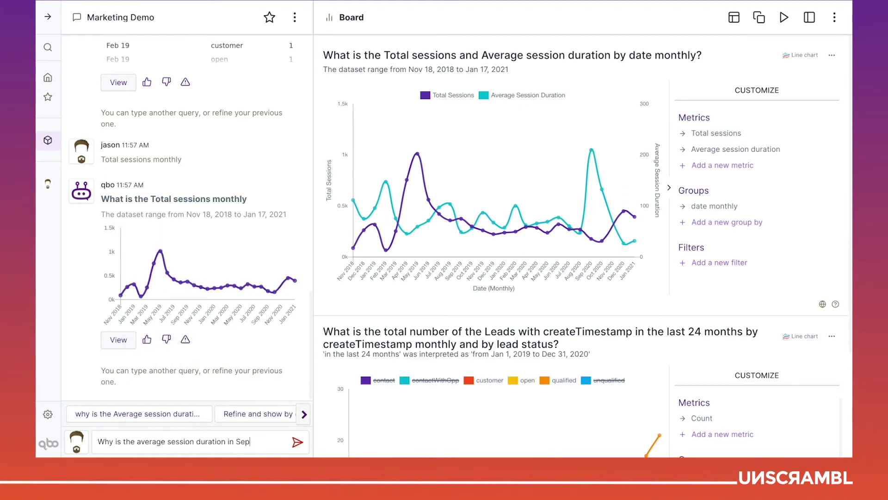
type("t 2020 more")
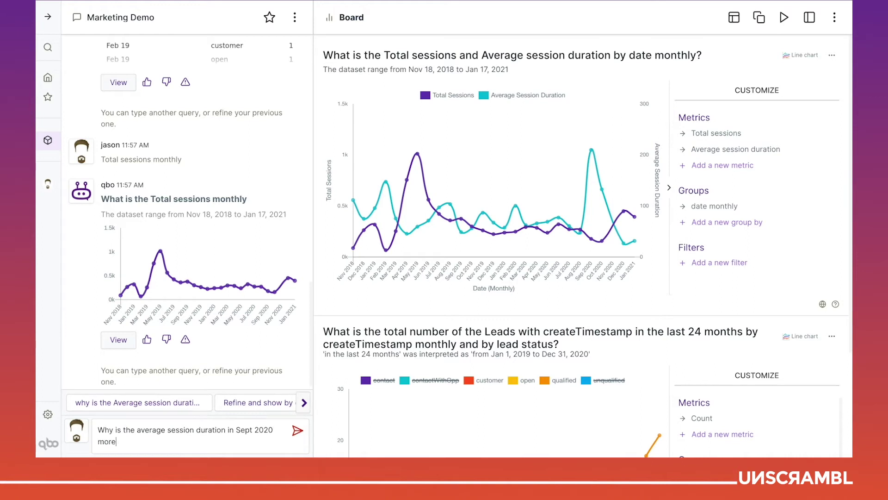
type(" than Aug 2020")
key("Return")
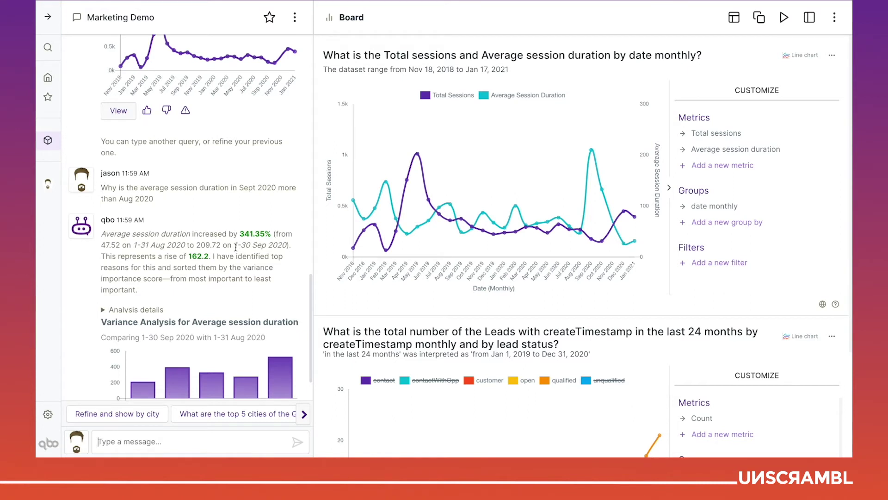
Step: Expand the analysis details of the bot's answer and examine the reasons for the session duration change, including the cities
scroll(236, 247, "down", 3)
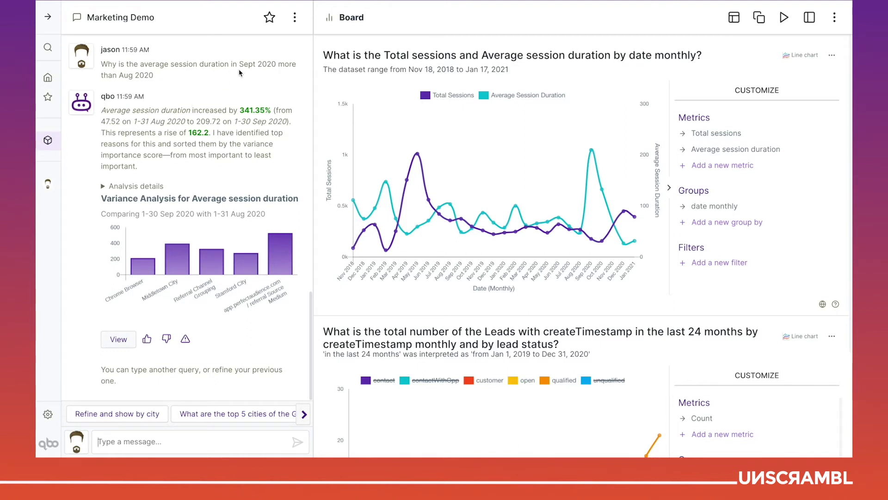
left_click(147, 186)
scroll(146, 228, "down", 2)
scroll(146, 227, "down", 1)
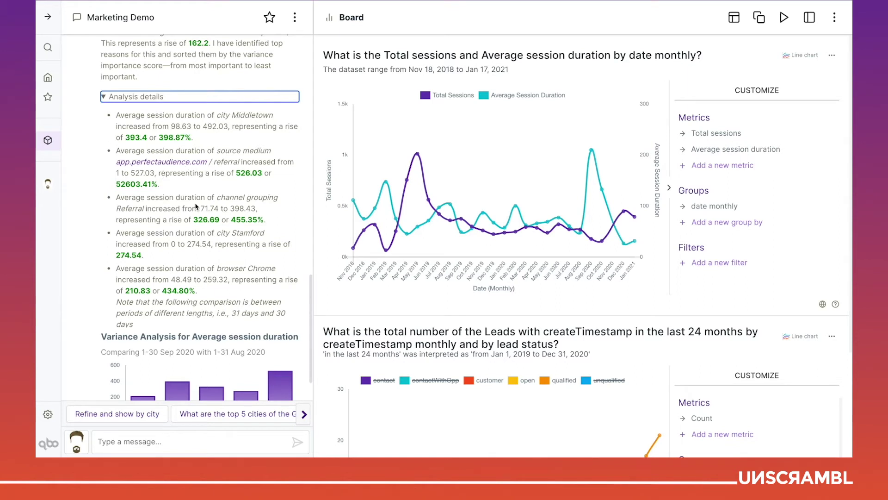
scroll(196, 204, "down", 1)
left_click_drag(147, 182, 116, 182)
left_click(153, 201)
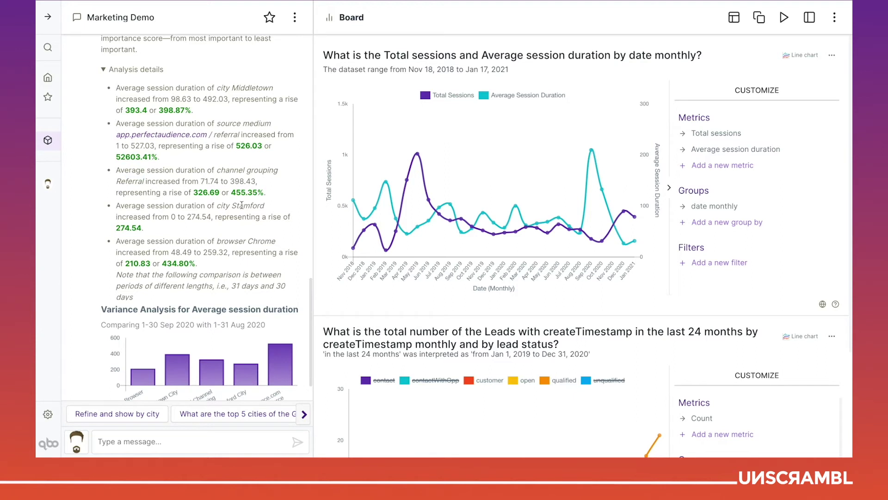
left_click_drag(233, 205, 263, 205)
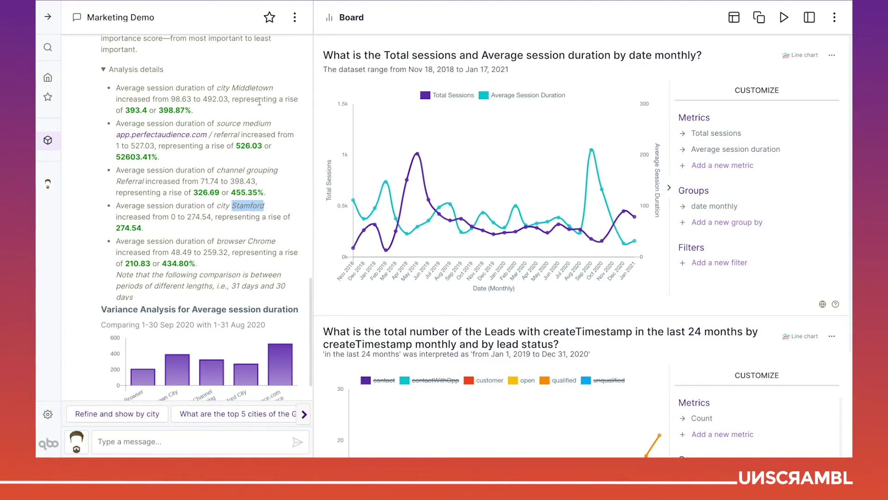
left_click_drag(235, 87, 274, 88)
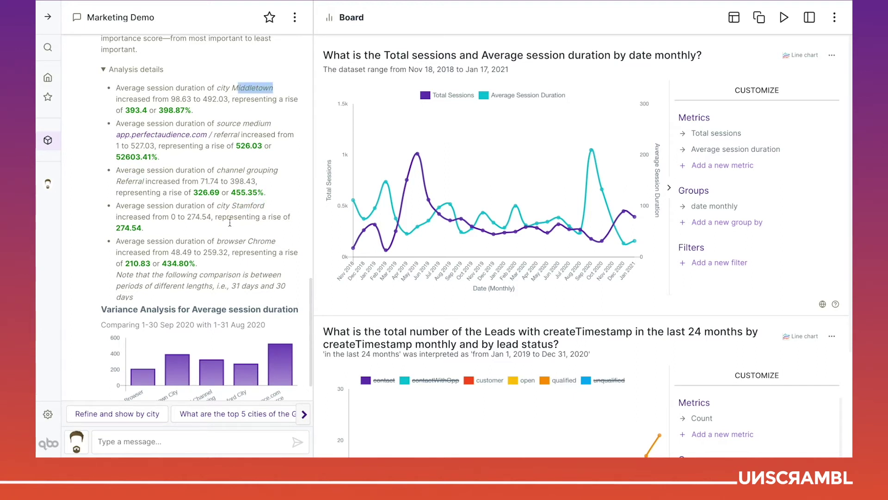
scroll(223, 238, "down", 3)
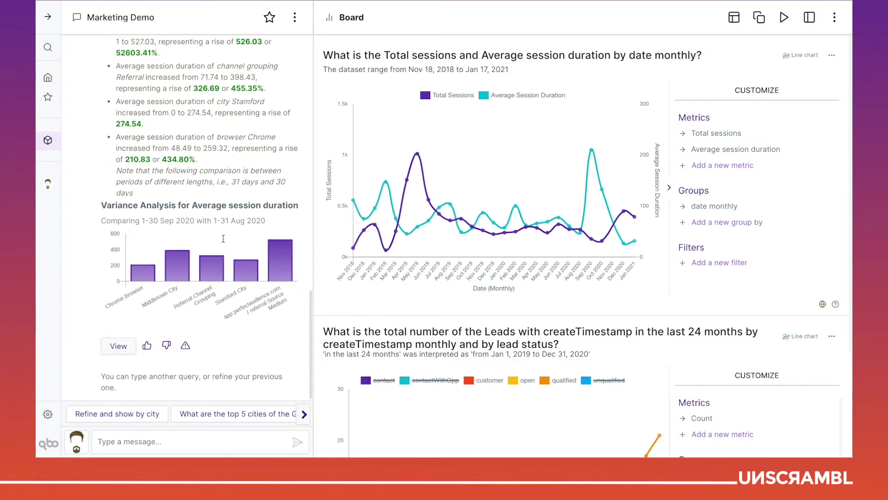
Step: Open the average session duration variance analysis in full view and add its bar chart to the board
left_click(118, 339)
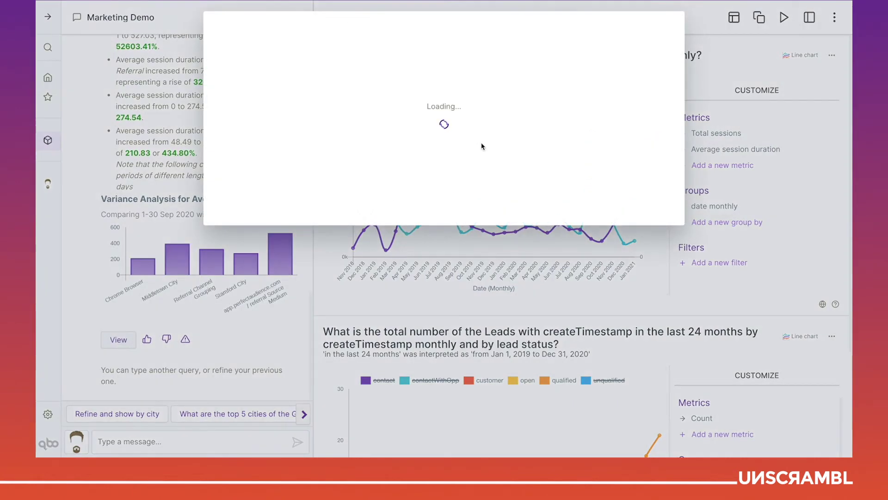
left_click(630, 33)
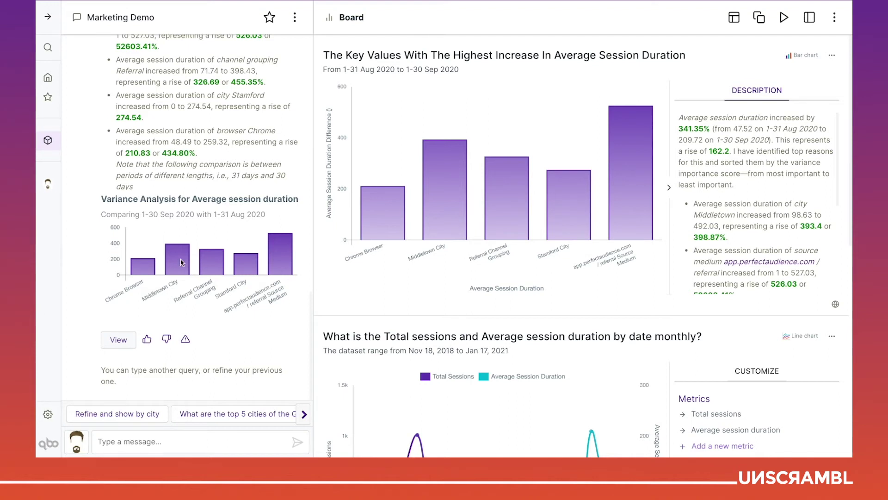
Step: Ask the bot "Refine and show by city" and add the resulting waterfall chart to the board
left_click(146, 441)
type("Refine and show by cit")
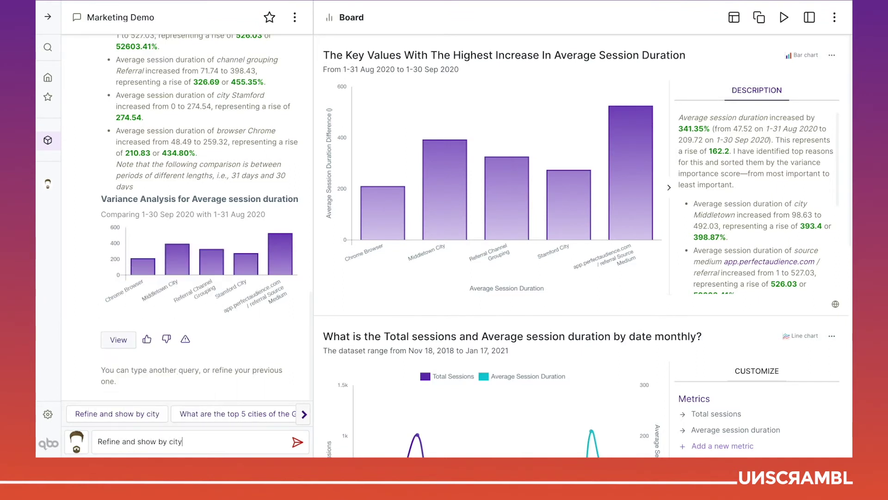
type("y")
key("Return")
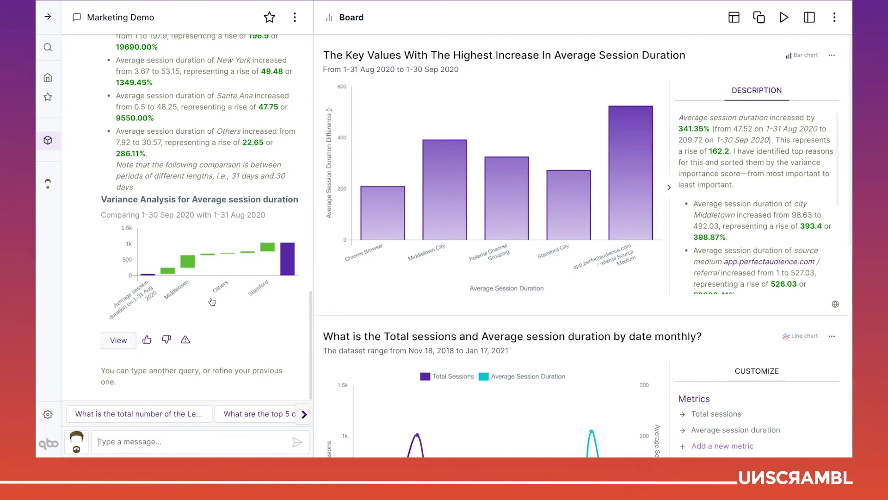
left_click(126, 341)
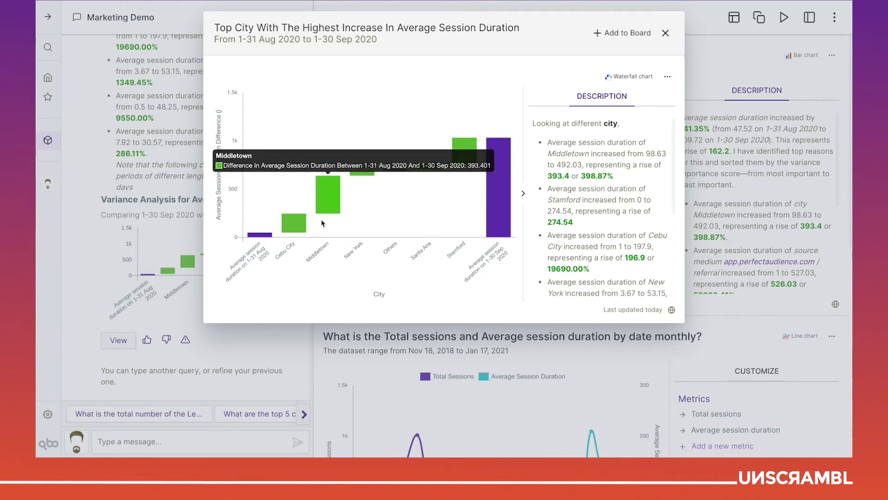
left_click(636, 34)
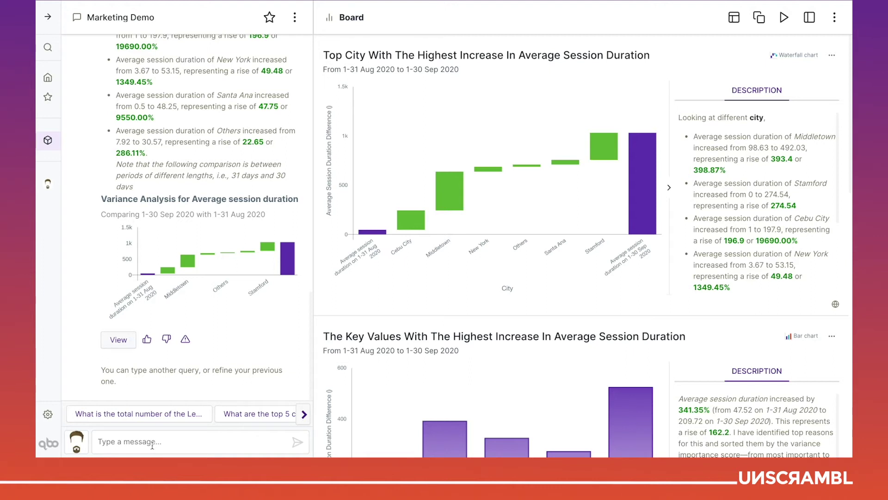
Step: Ask the bot "What are the top 5 campaign names of the Leads" and view the resulting bar chart in full
left_click(152, 445)
type("Q")
key("BackSpace")
type("What are the top")
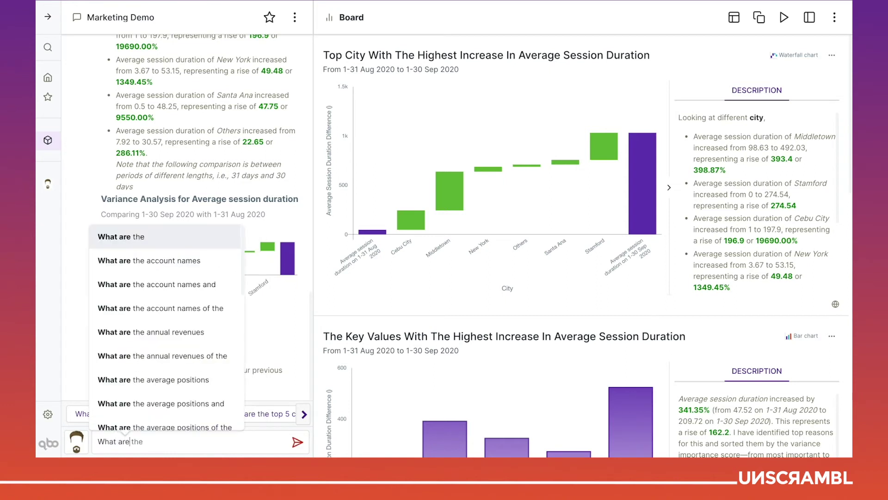
type(" 5 ca")
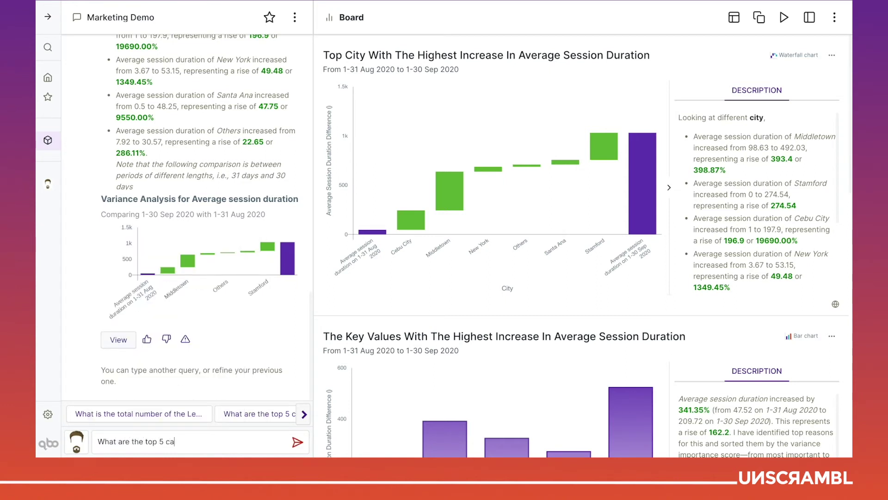
type("mpaign names of the Leads")
key("Return")
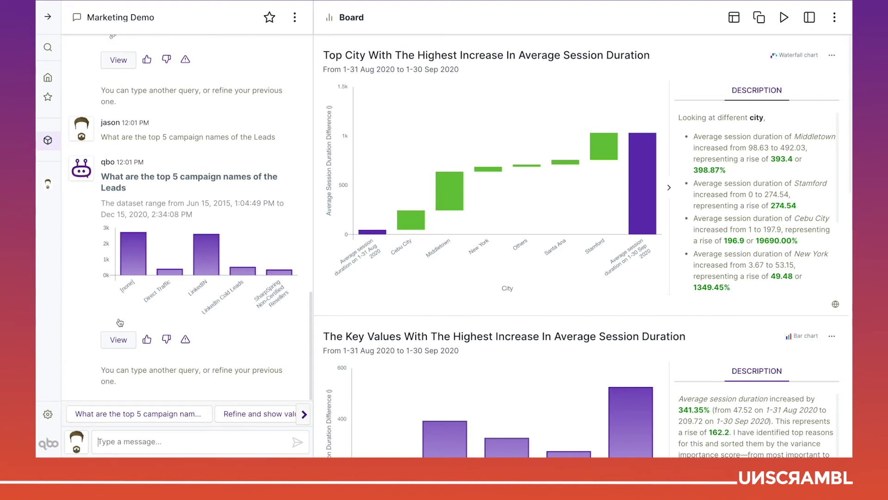
left_click(118, 340)
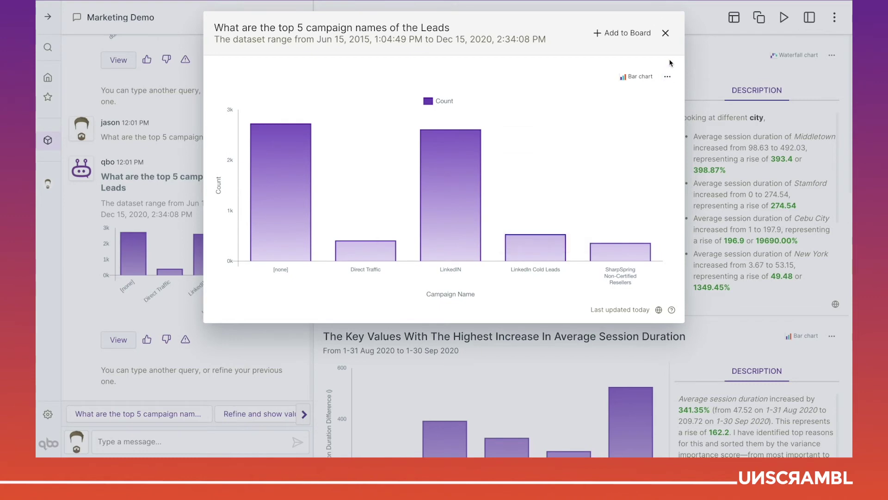
left_click(665, 33)
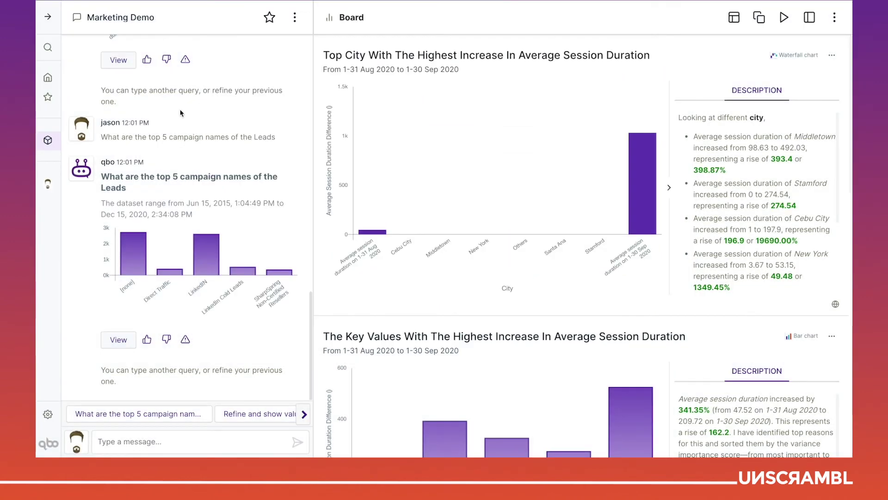
Step: Ask the bot "What are the top 5 campaign names of the qualified Leads" and add the resulting bar chart to the board
triple_click(171, 136)
key("ctrl+c")
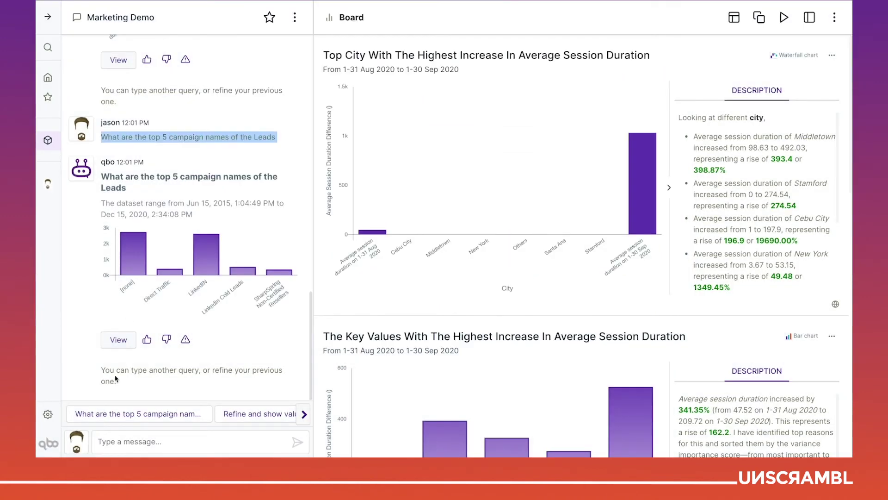
left_click(117, 441)
key("ctrl+v")
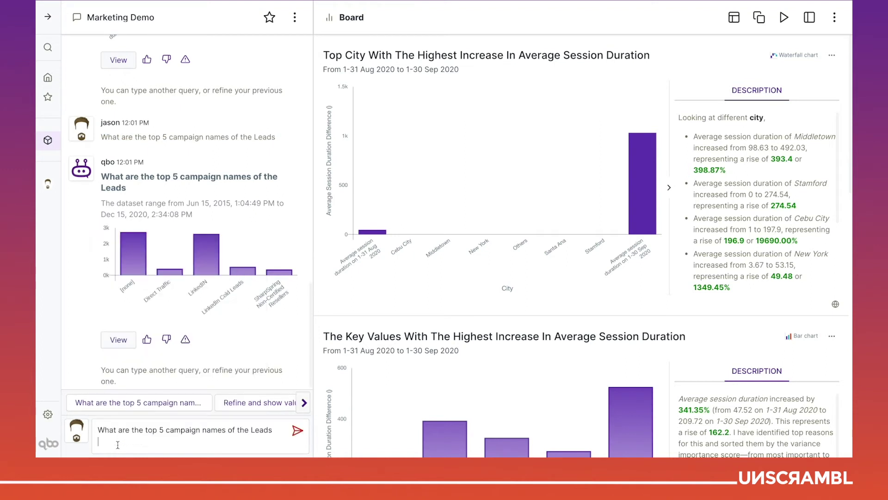
type("qualified")
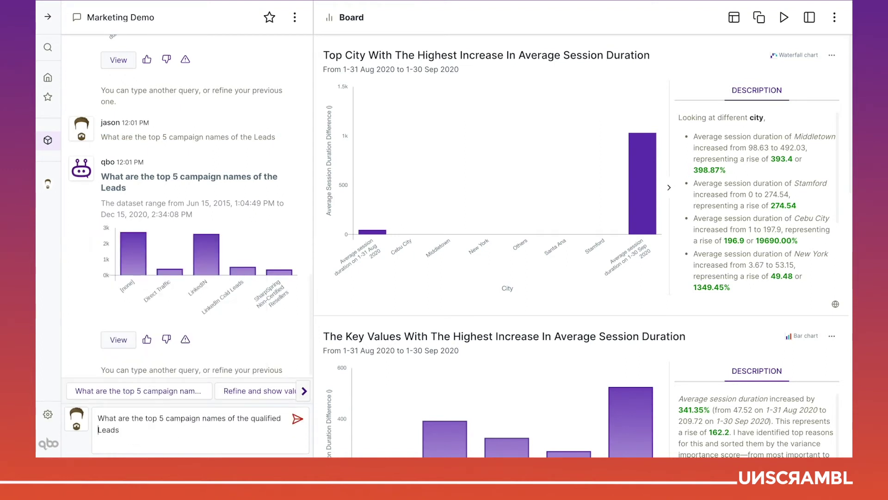
key("Return")
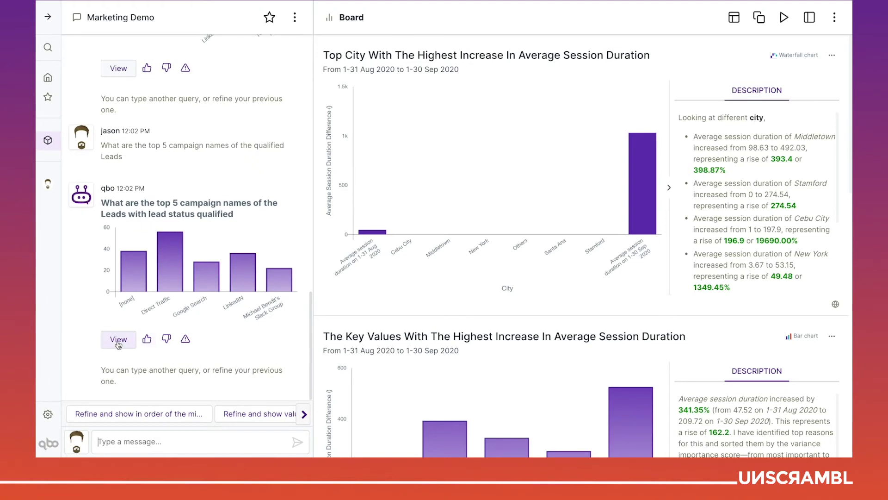
left_click(119, 339)
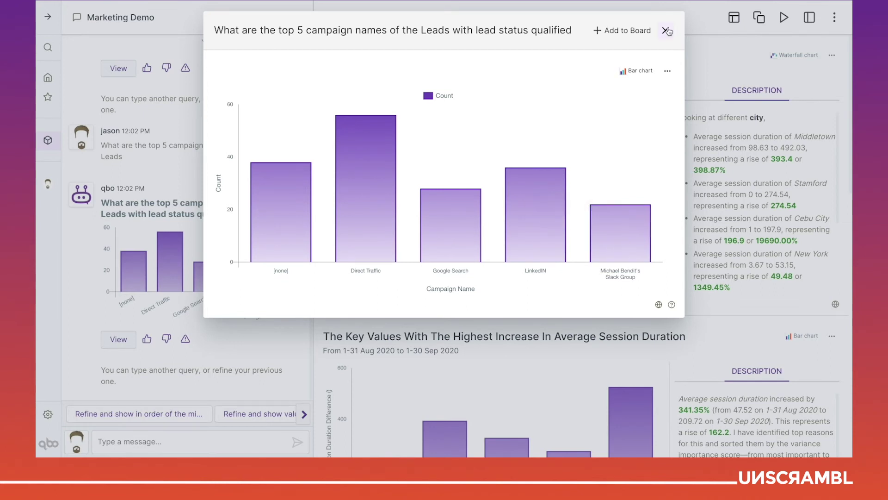
left_click(633, 28)
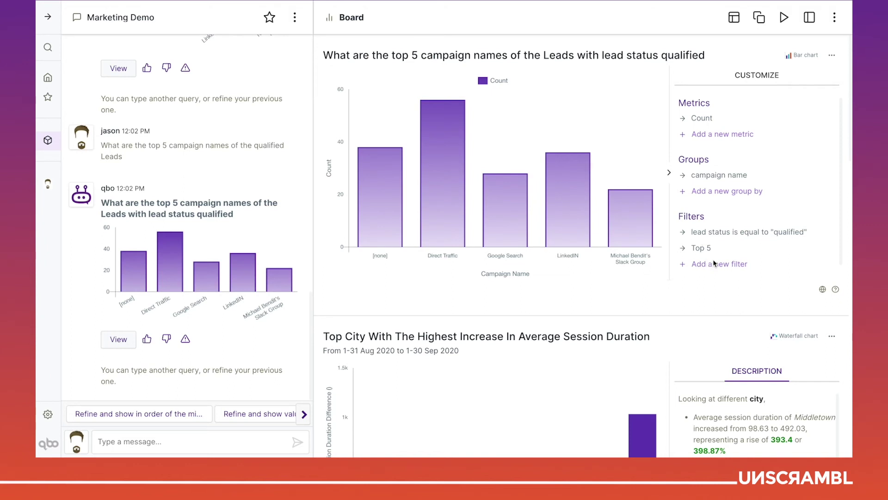
Step: Filter the board's qualified leads campaign chart by createTimestamp in the last 6 months, including the current period, and apply the changes
left_click(725, 268)
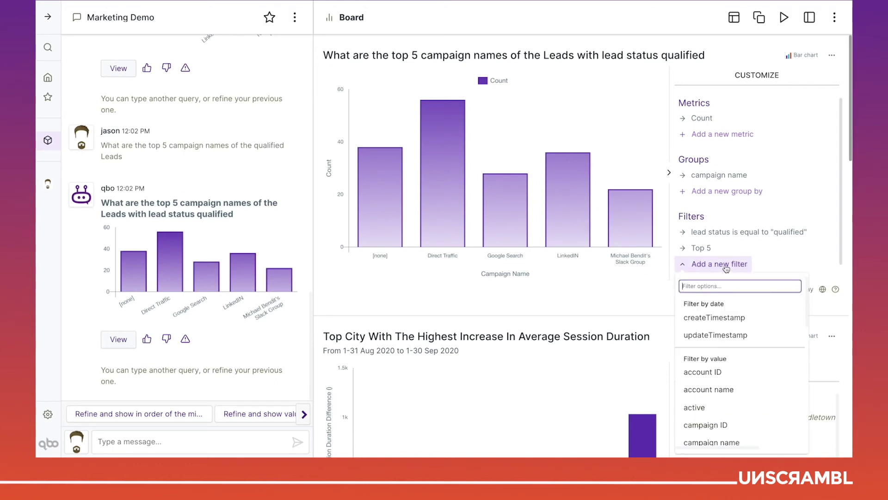
left_click(716, 319)
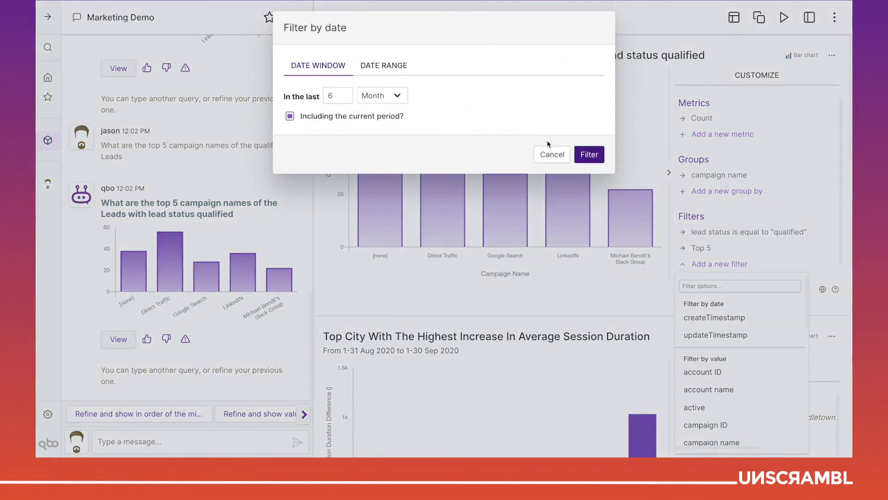
left_click(589, 154)
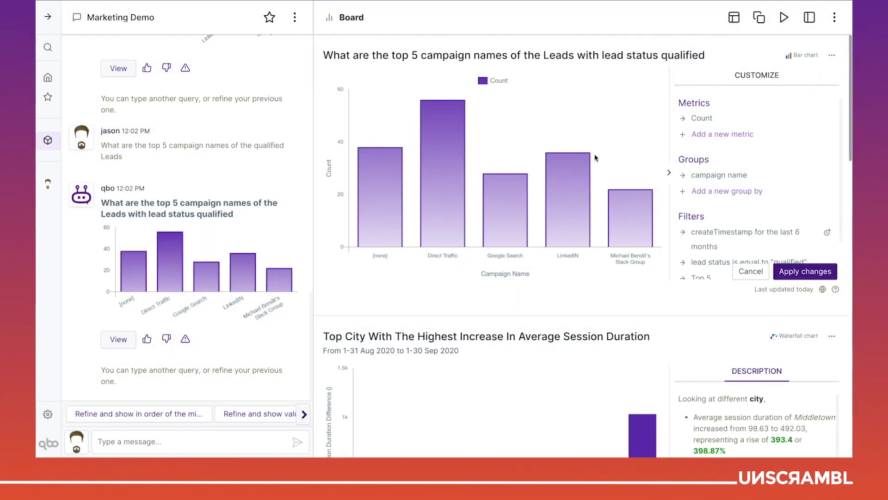
left_click(792, 272)
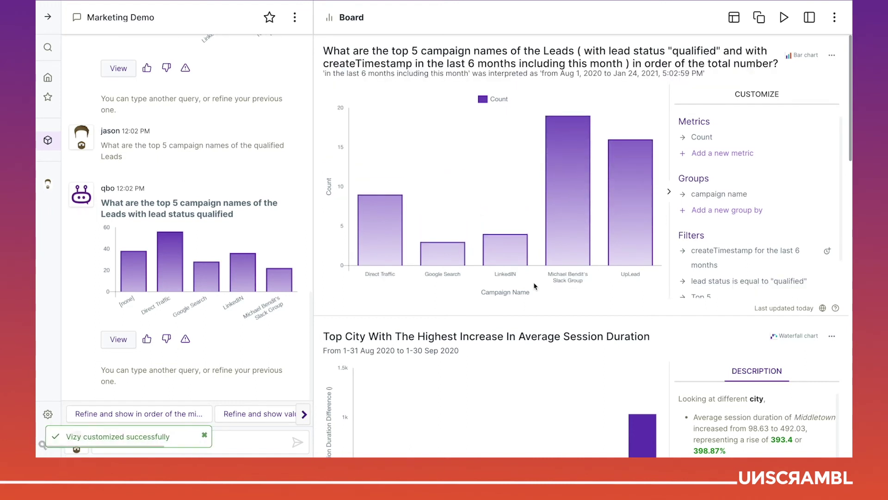
mouse_move(518, 271)
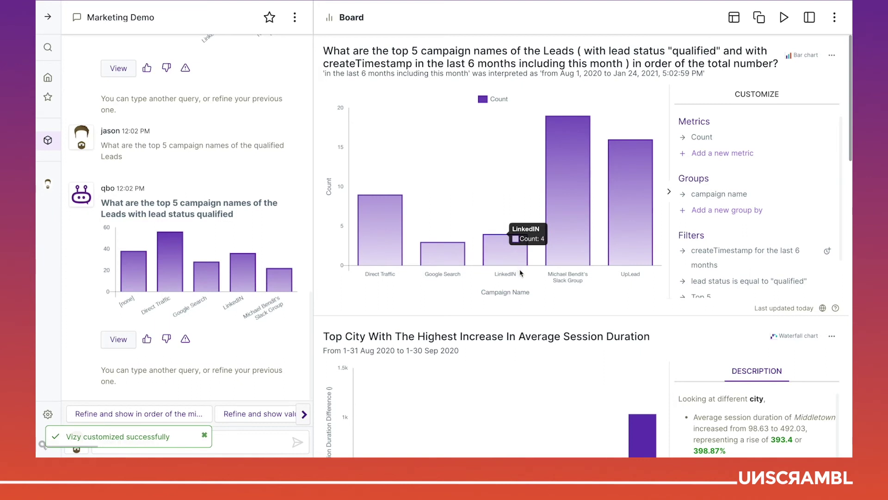
mouse_move(428, 273)
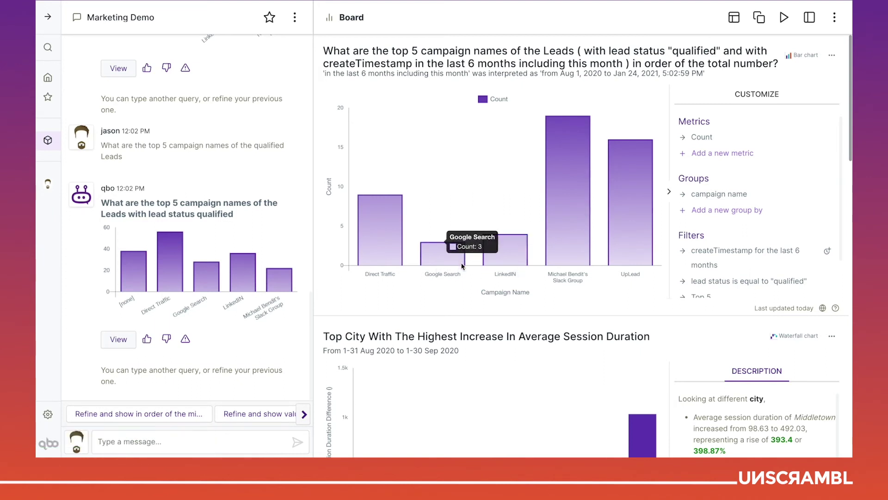
mouse_move(564, 284)
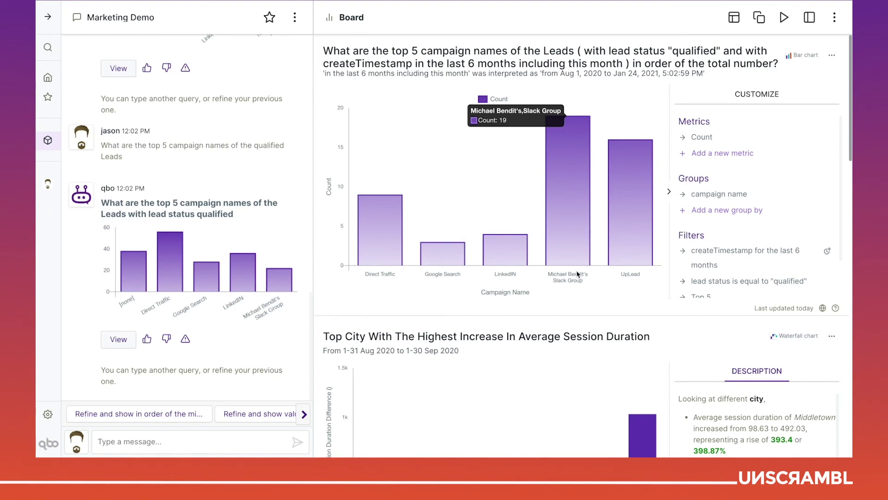
mouse_move(635, 274)
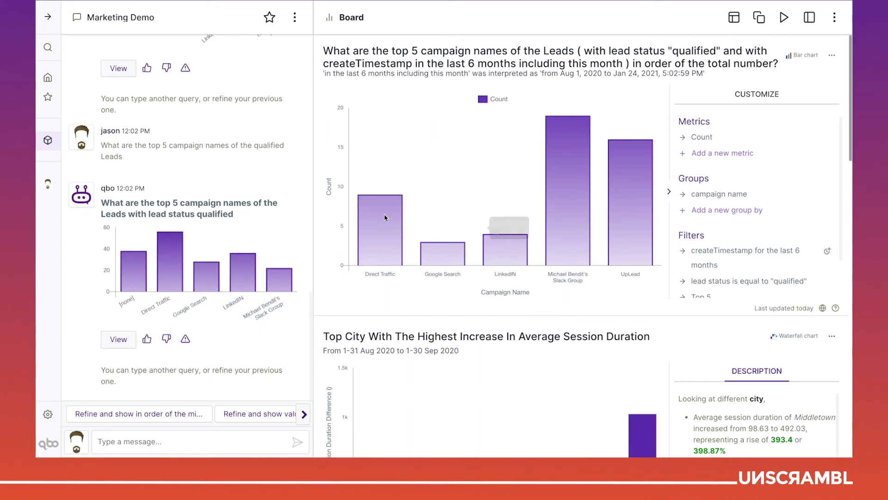
mouse_move(403, 211)
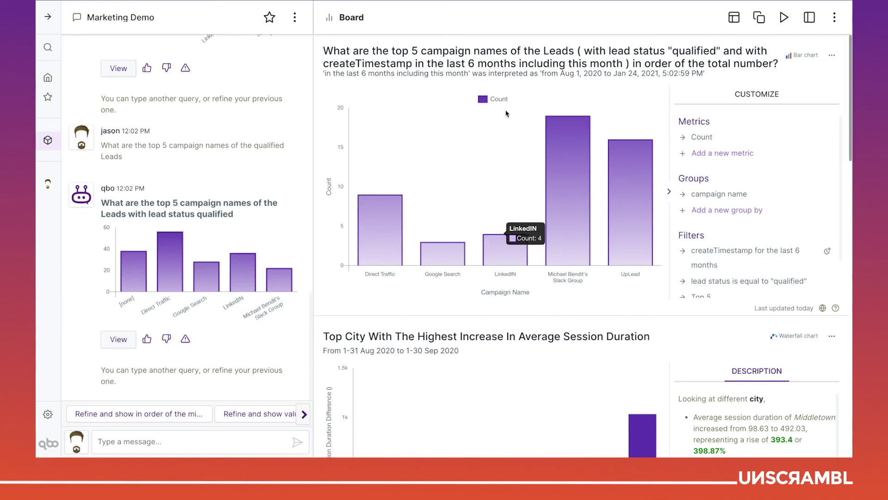
Step: Ask the bot "Top 5 campaign names of the Opportunities" and add the resulting bar chart to the board
left_click(136, 447)
type("Compare the")
key("ctrl+a")
type("Top")
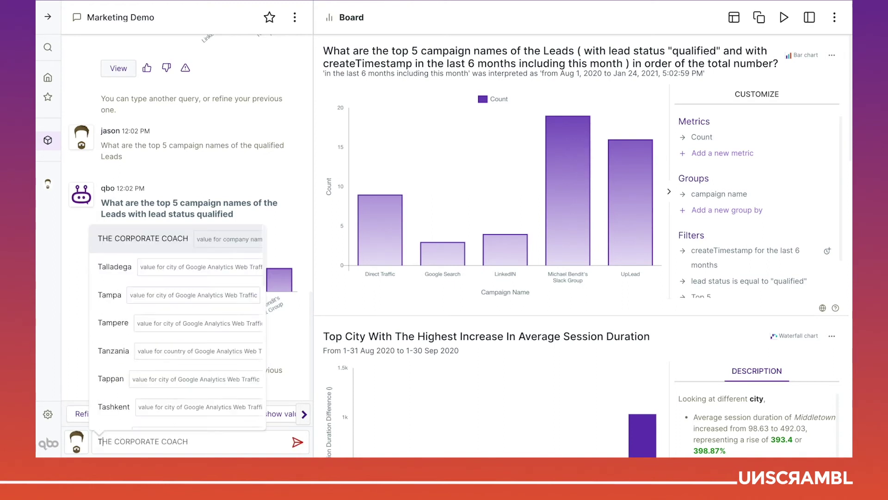
type(" 5 camp")
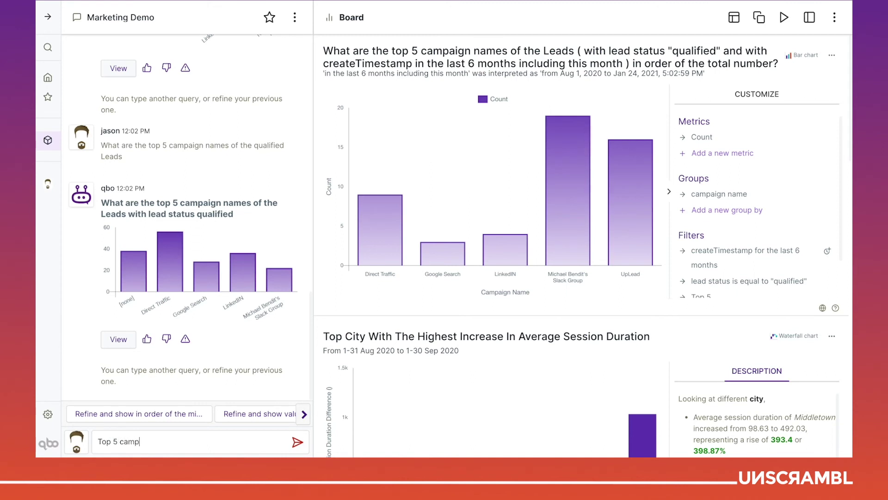
type("aign names of the Opportunities")
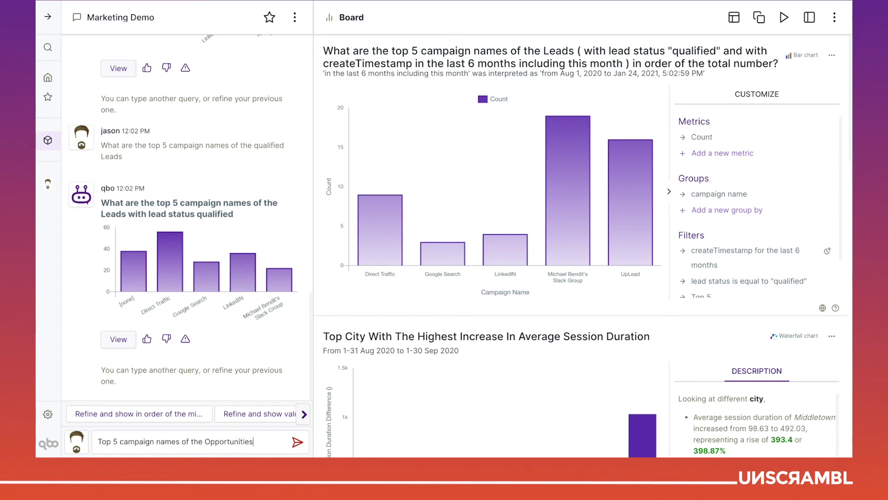
key("Return")
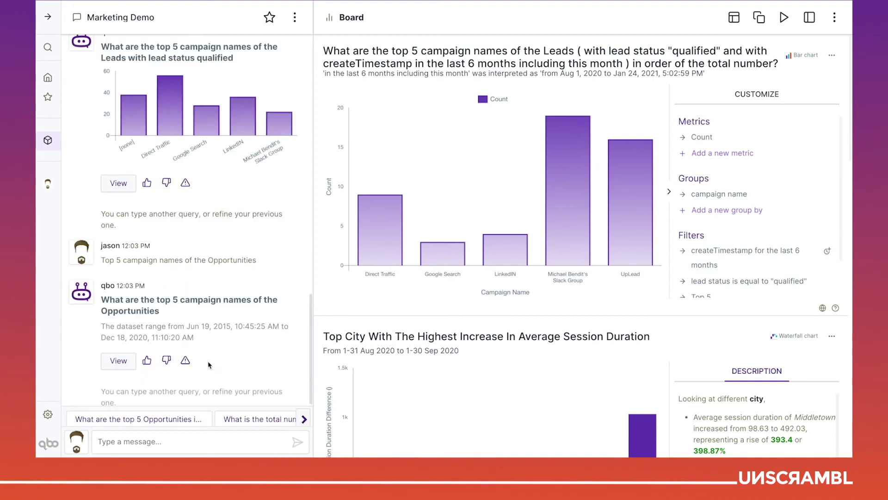
left_click(118, 341)
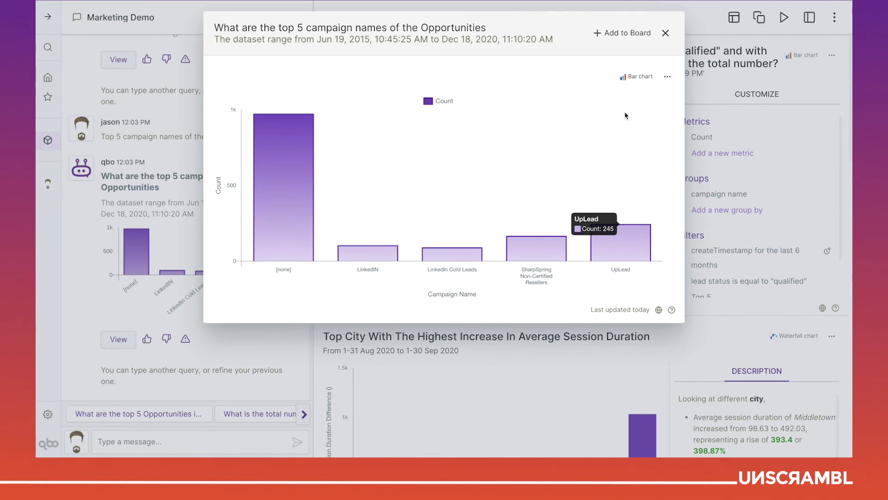
left_click(630, 34)
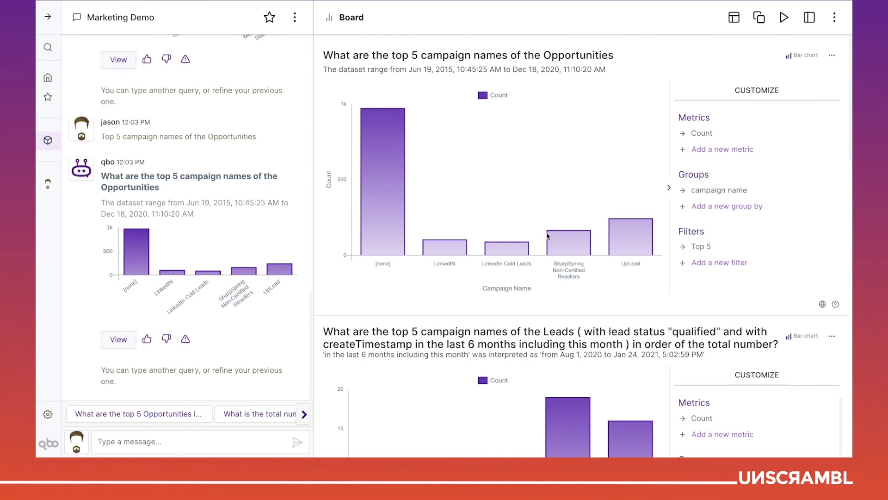
Step: Filter the board's opportunities campaign chart by createTimestamp in the last 6 months, including the current period, and apply the changes
left_click(711, 264)
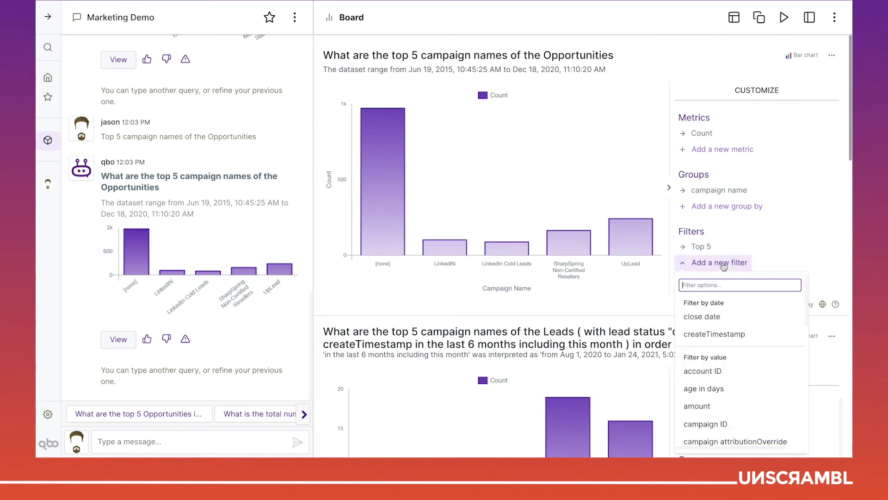
left_click(706, 334)
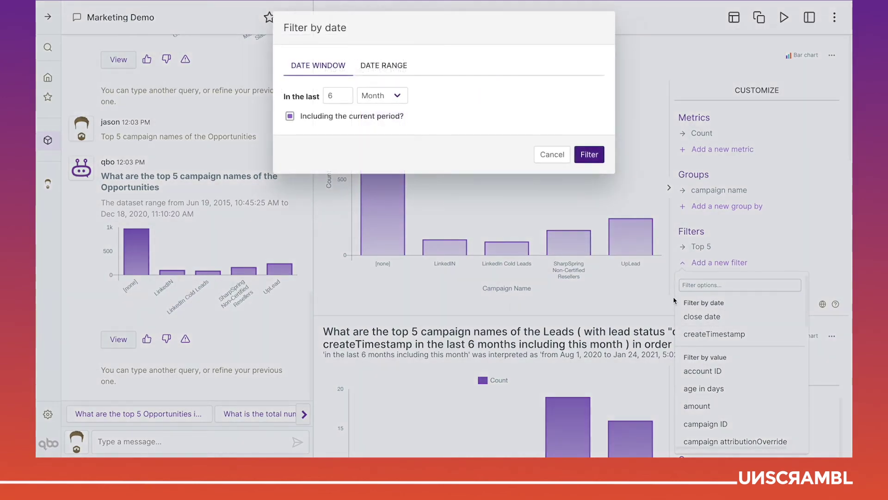
left_click(597, 157)
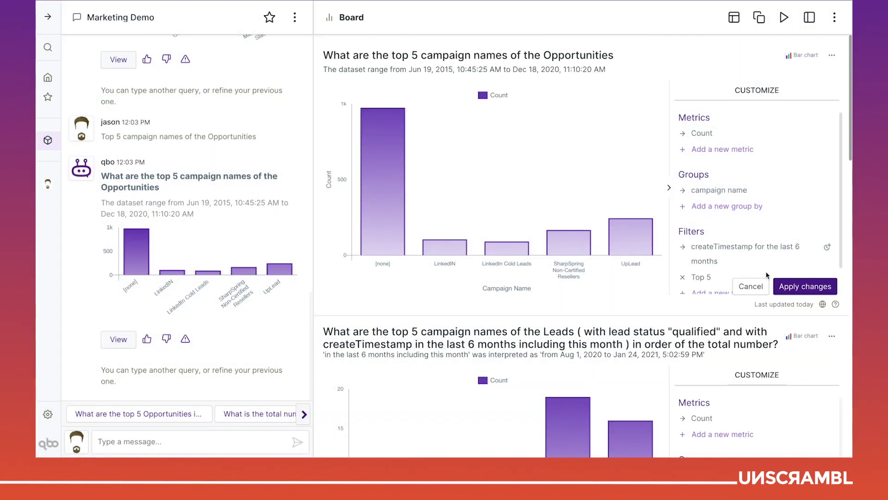
left_click(791, 288)
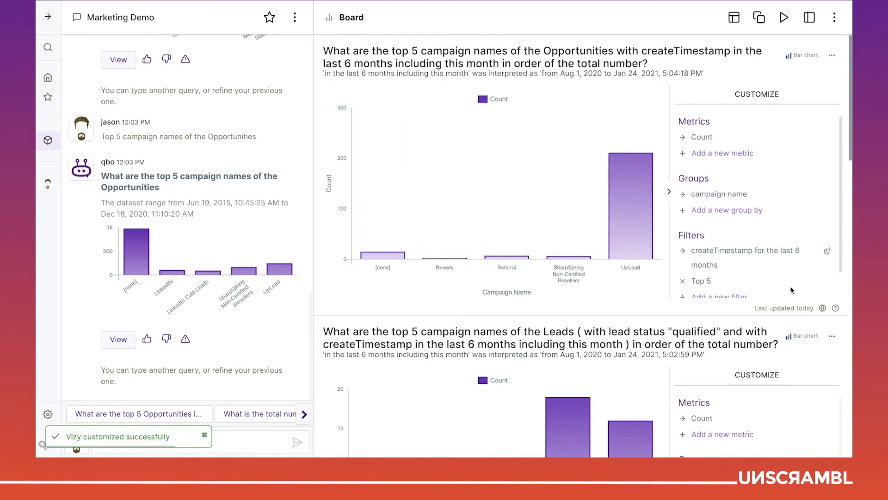
Step: Add a filter for probability greater than 30 to the opportunities campaign chart and apply the changes
mouse_move(636, 261)
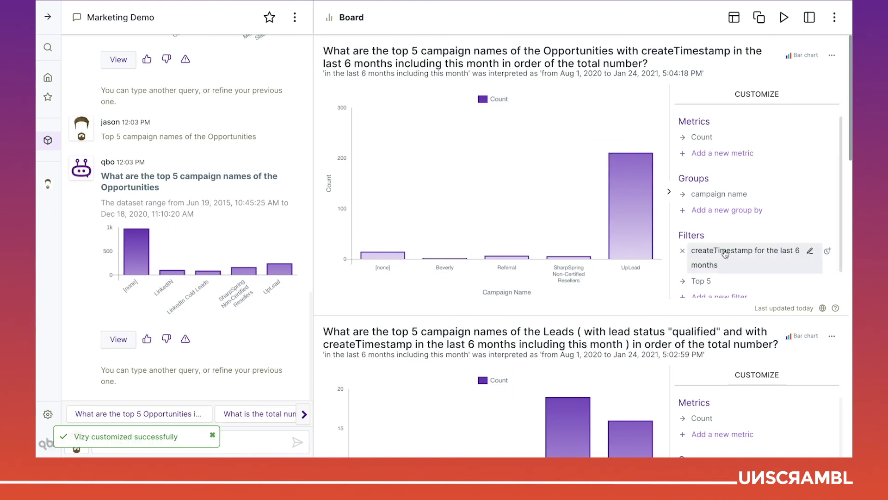
scroll(723, 249, "down", 1)
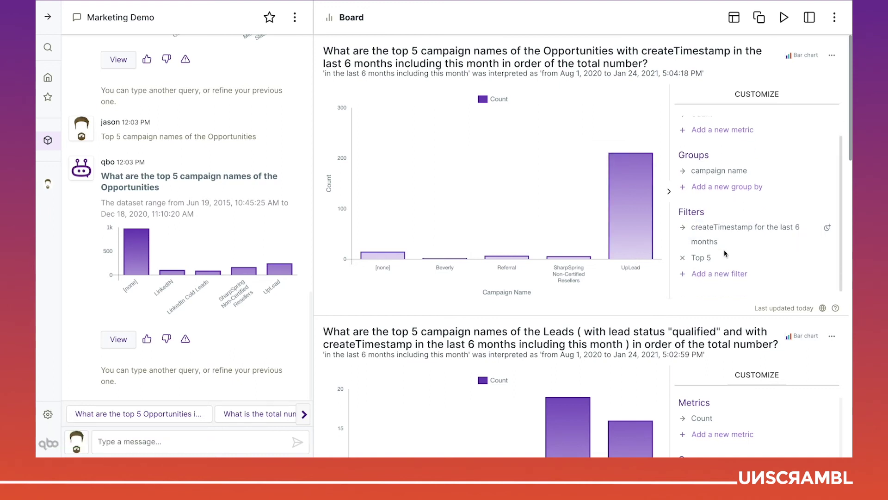
left_click(722, 275)
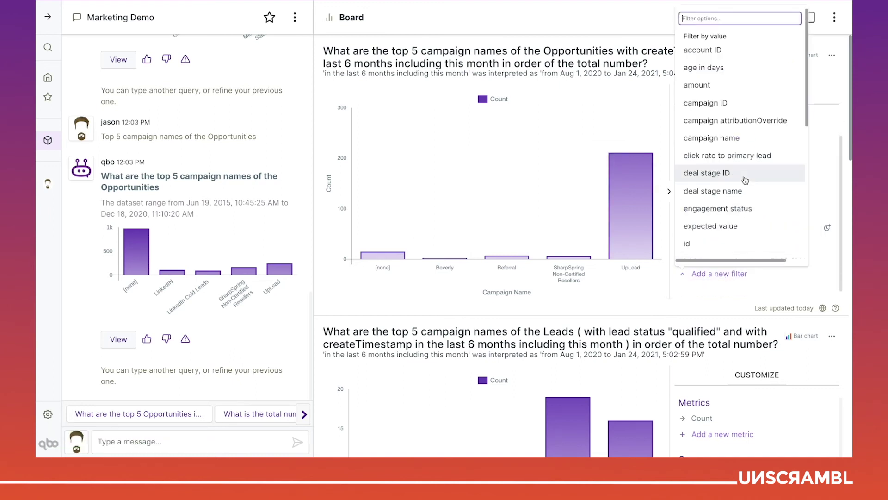
type("pro")
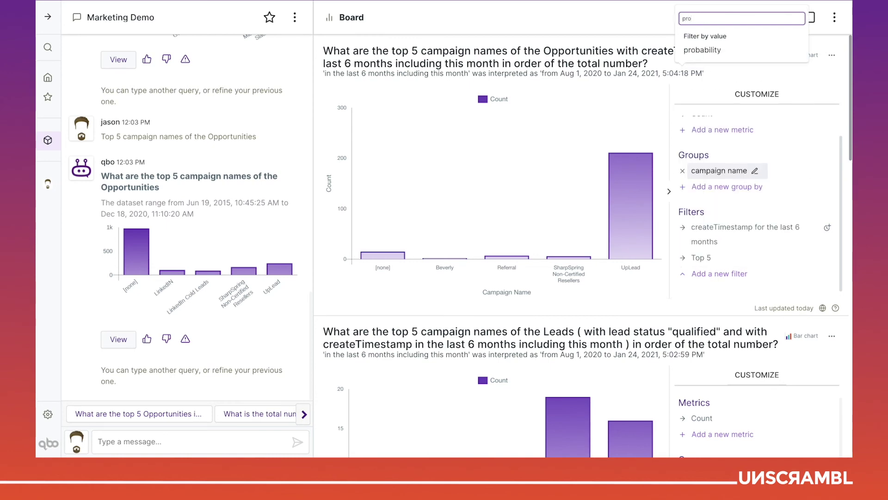
key("Down")
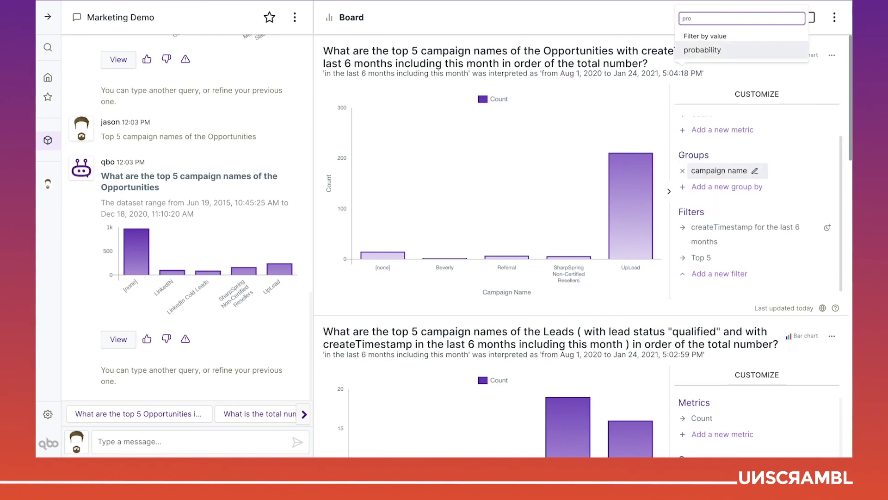
key("Return")
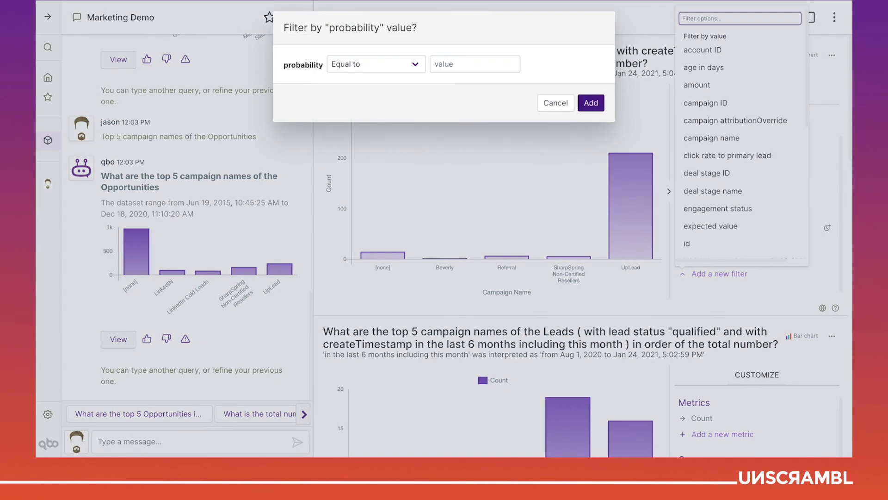
left_click(414, 67)
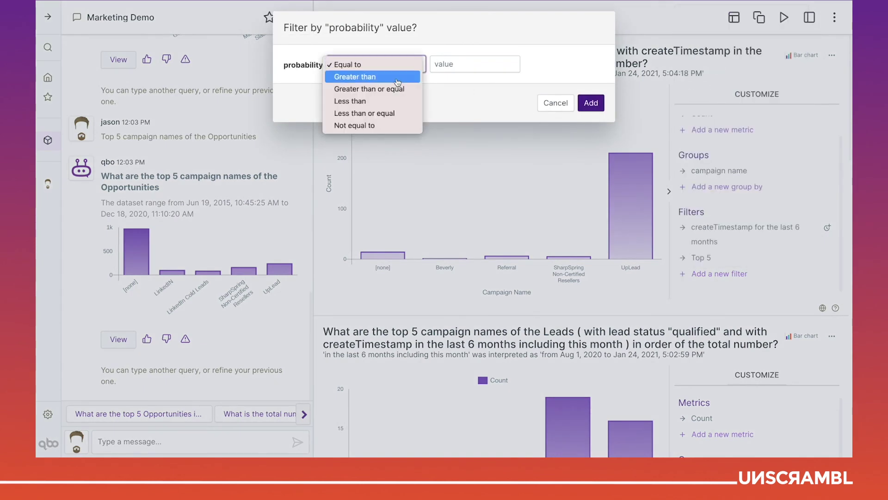
left_click(407, 77)
left_click(442, 65)
type("30")
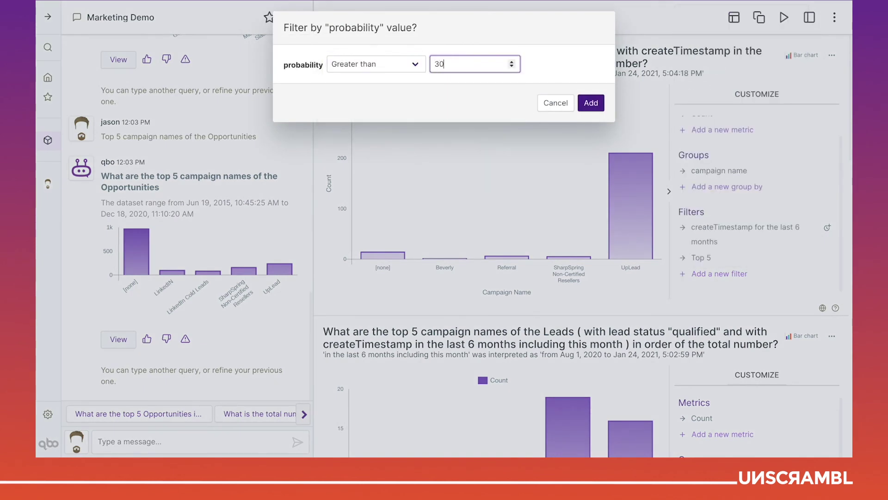
left_click(457, 94)
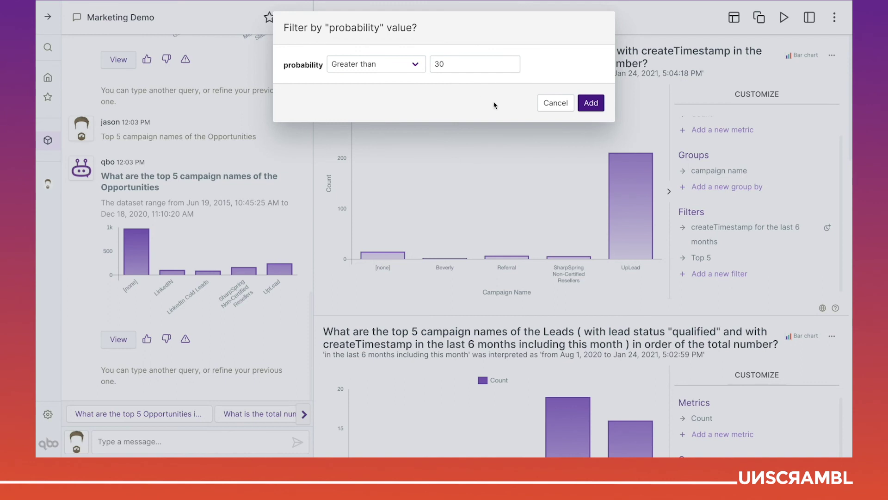
left_click(591, 104)
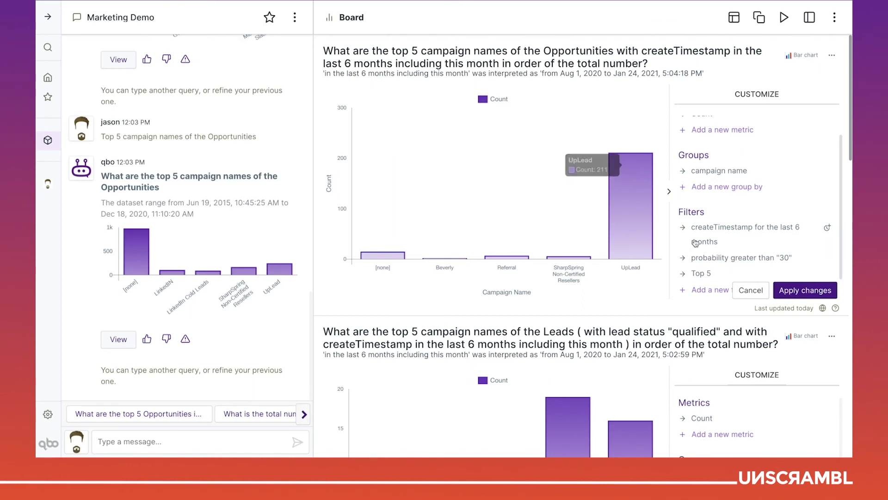
left_click(805, 293)
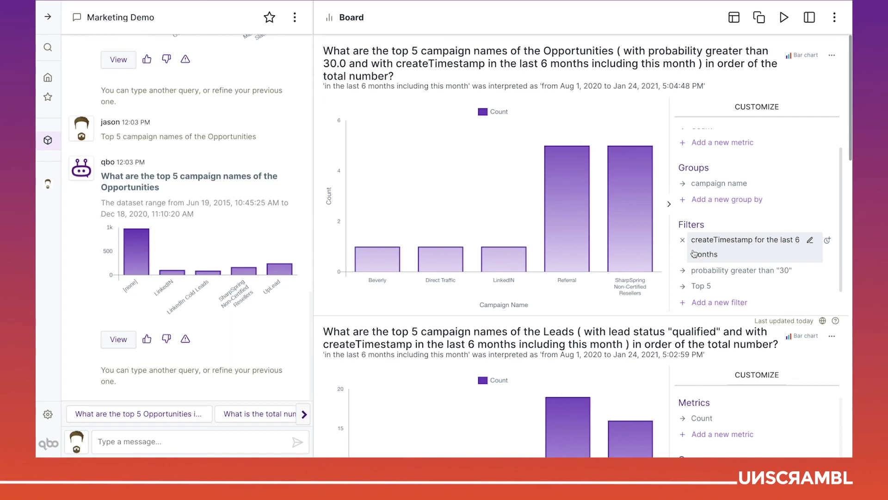
Step: Group the opportunities campaign chart additionally by deal stage name and apply the changes
left_click(713, 200)
type("deal")
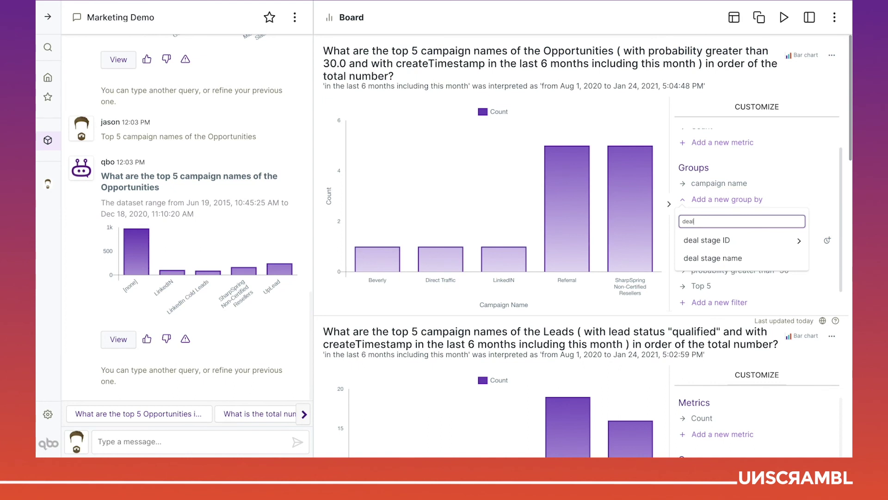
left_click(704, 258)
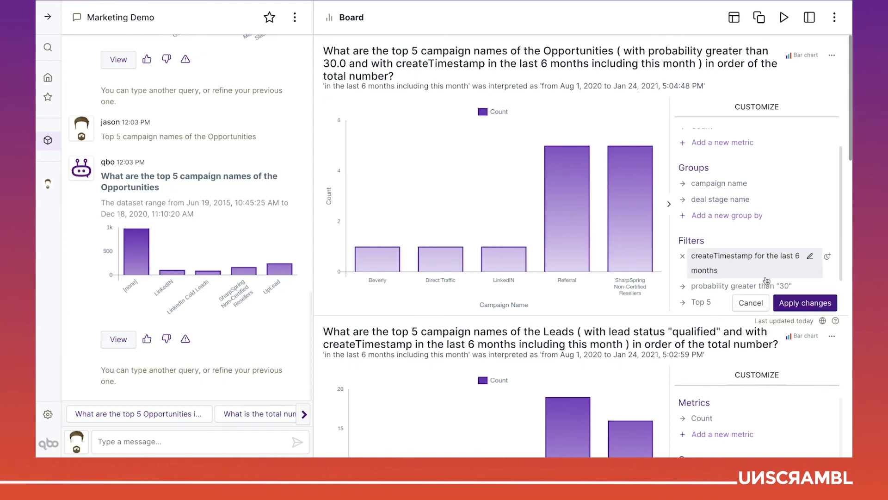
left_click(797, 304)
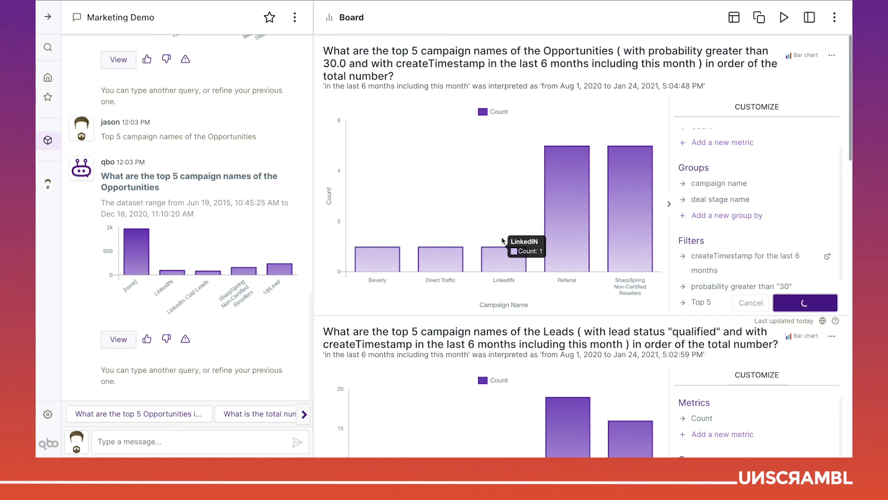
Step: Drill down the SharpSpring Non-Certified Resellers campaign by opportunity name and switch the resulting chart to a table
mouse_move(636, 121)
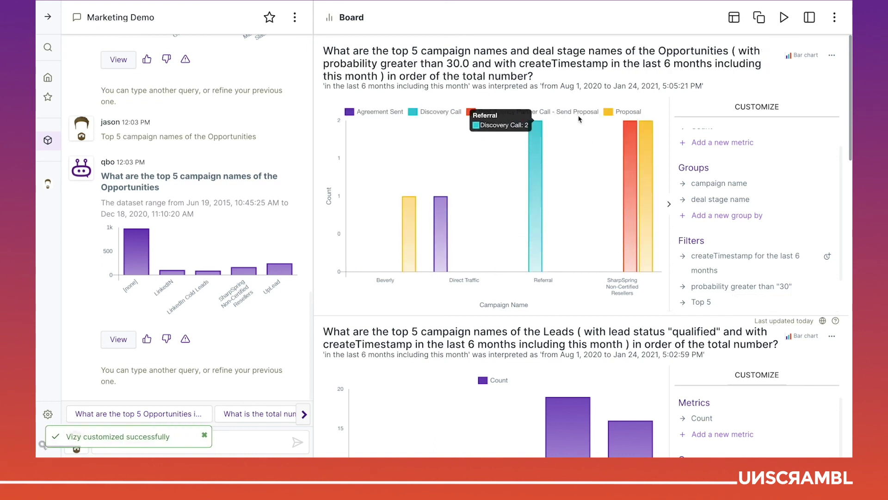
mouse_move(463, 135)
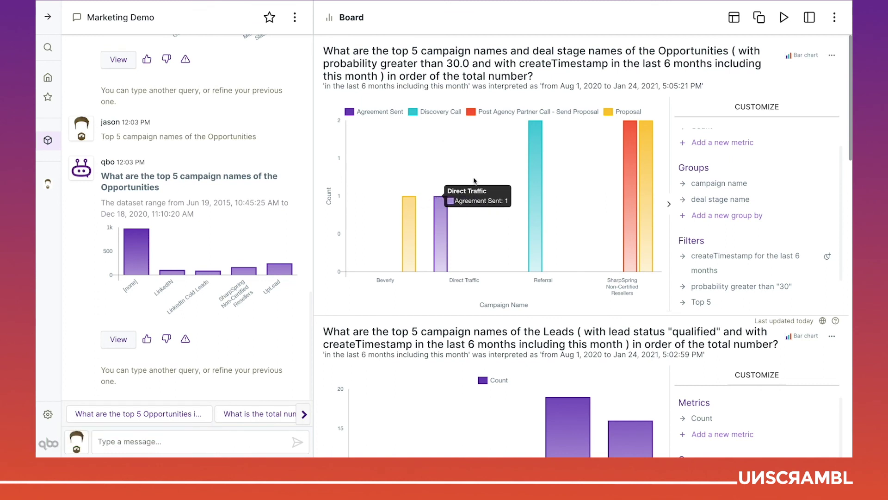
left_click(648, 242)
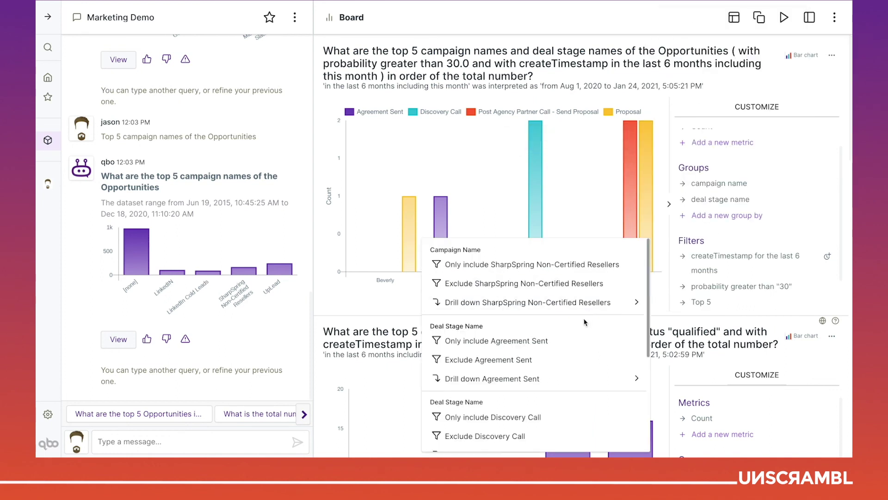
mouse_move(585, 304)
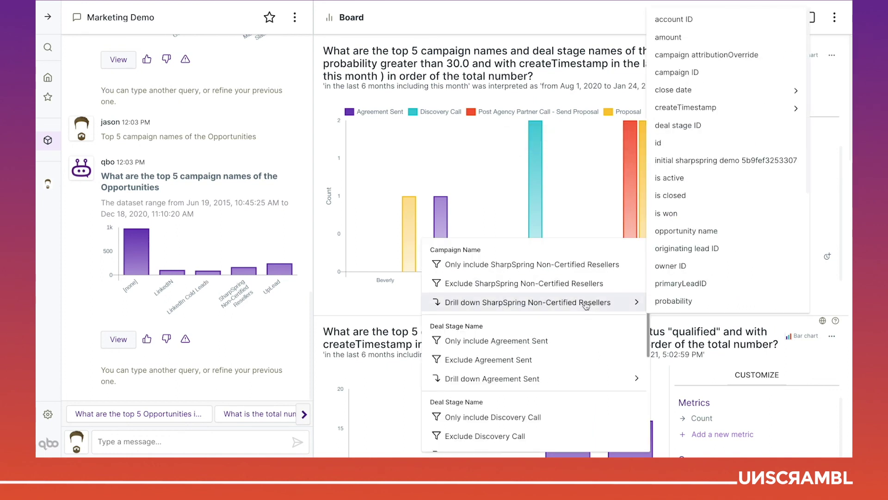
left_click(692, 230)
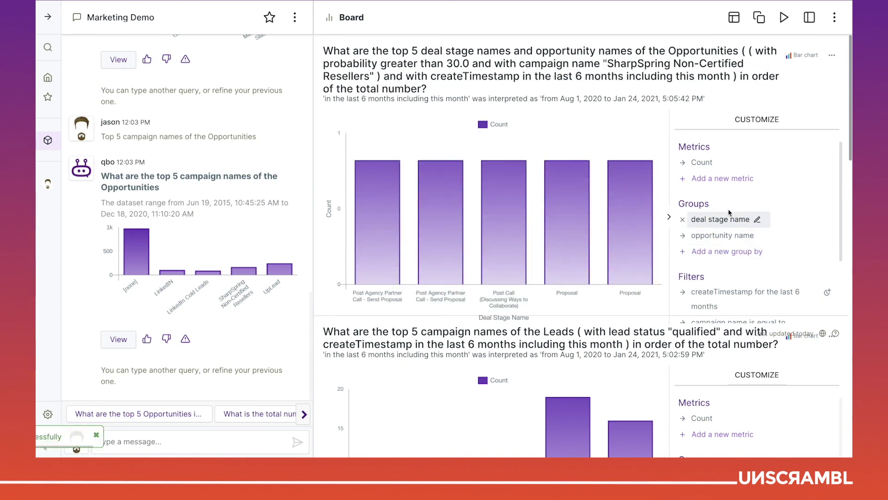
left_click(803, 55)
left_click(452, 281)
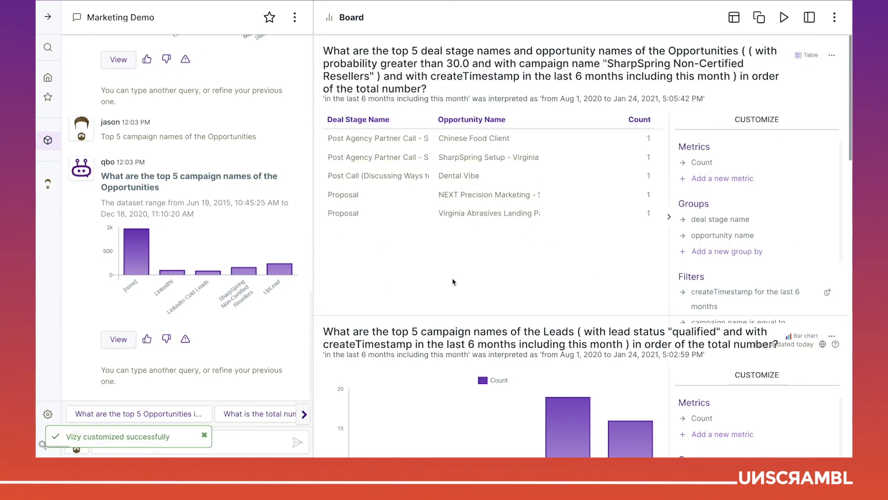